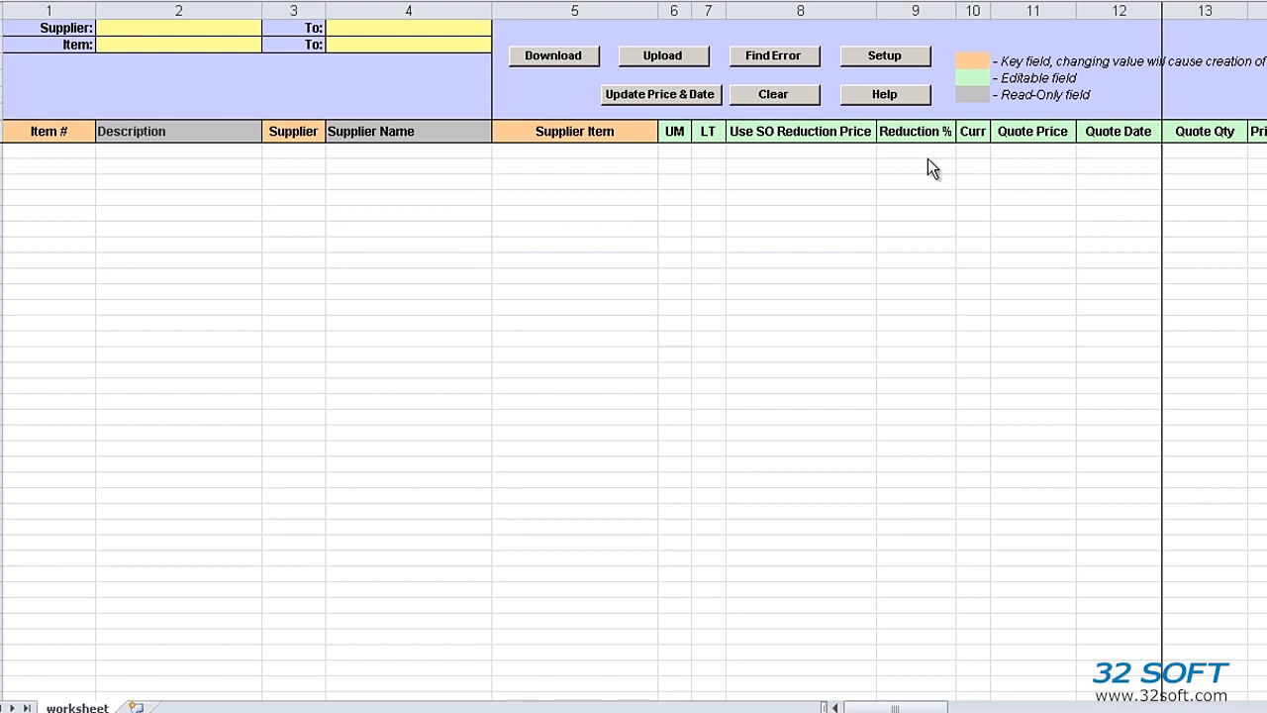
- Select the DEV database (192.168.1.4, port 20050) as the worksheet's QAD connection
left_click(889, 59)
left_click(886, 57)
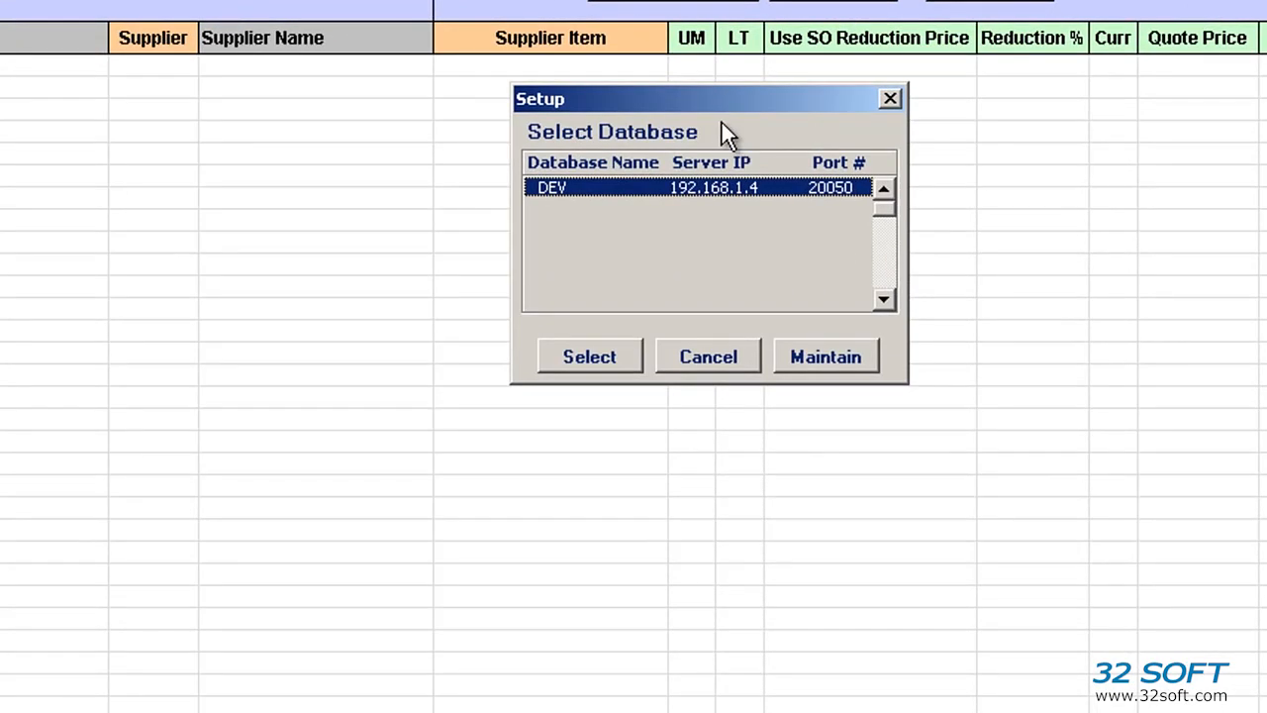
left_click(594, 356)
left_click(780, 322)
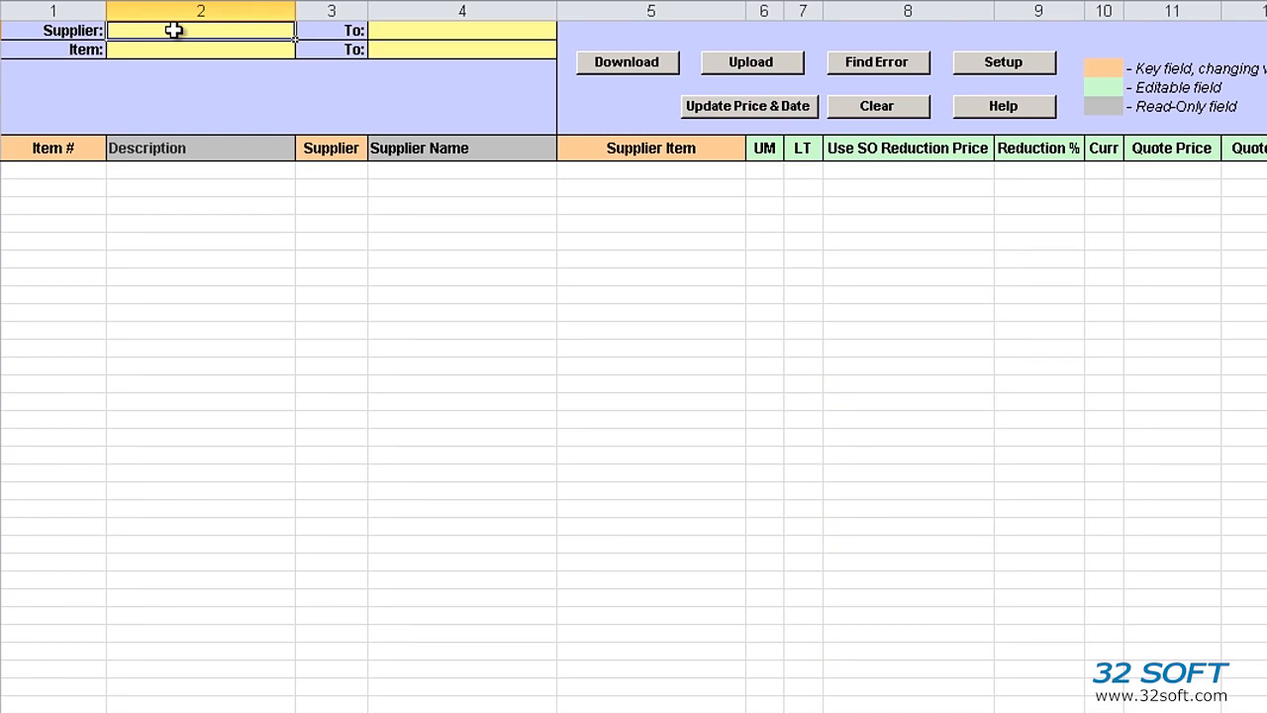
- Enter supplier range 0 to 1 and request a download of supplier items
type("0")
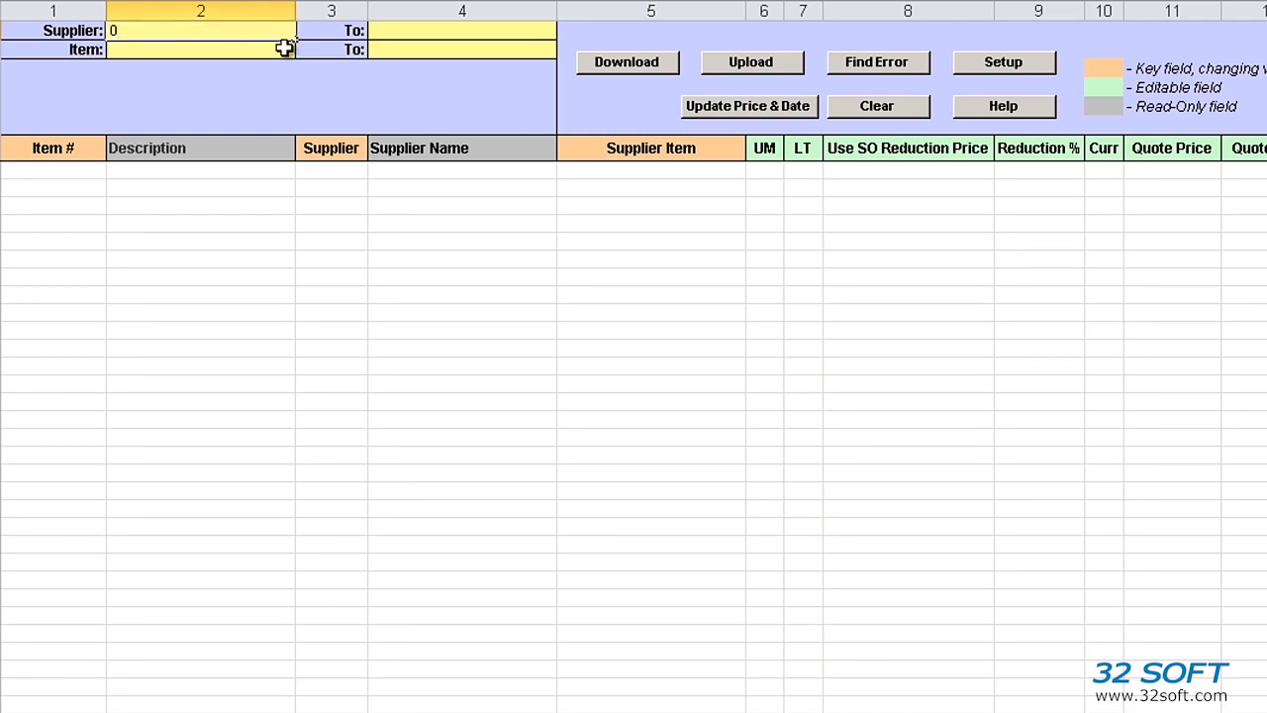
left_click(376, 30)
type("1")
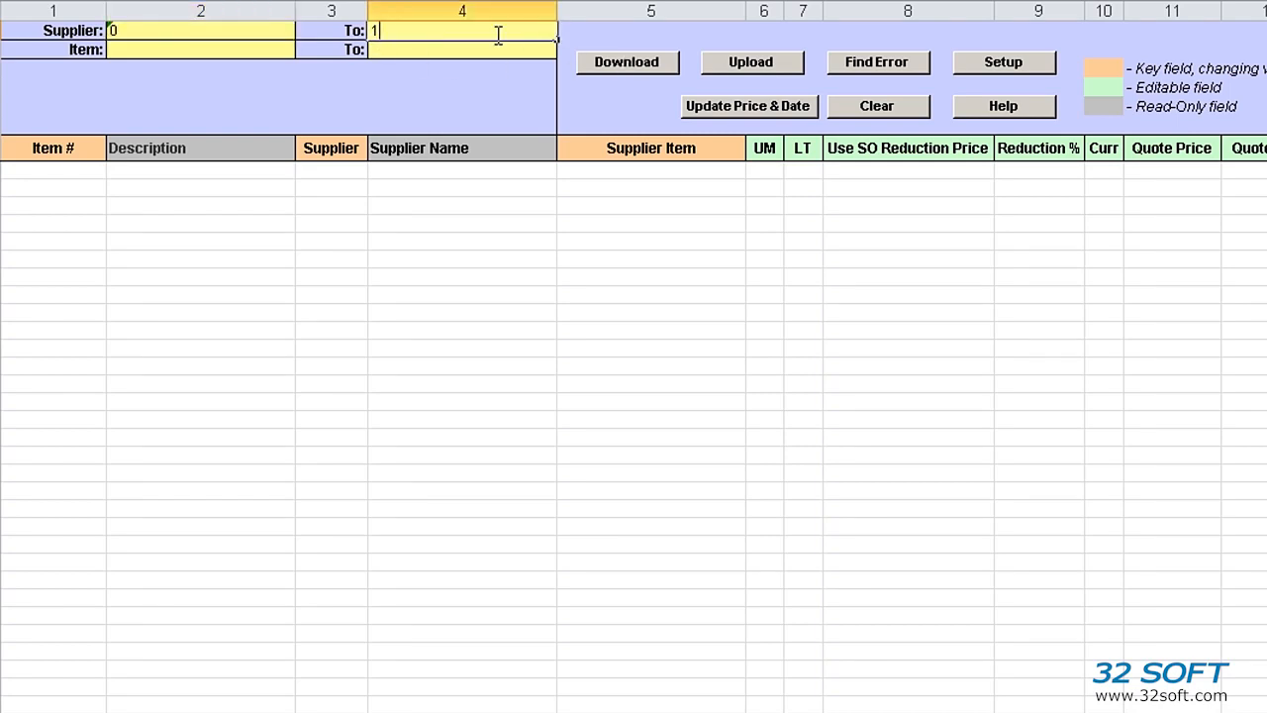
left_click(633, 61)
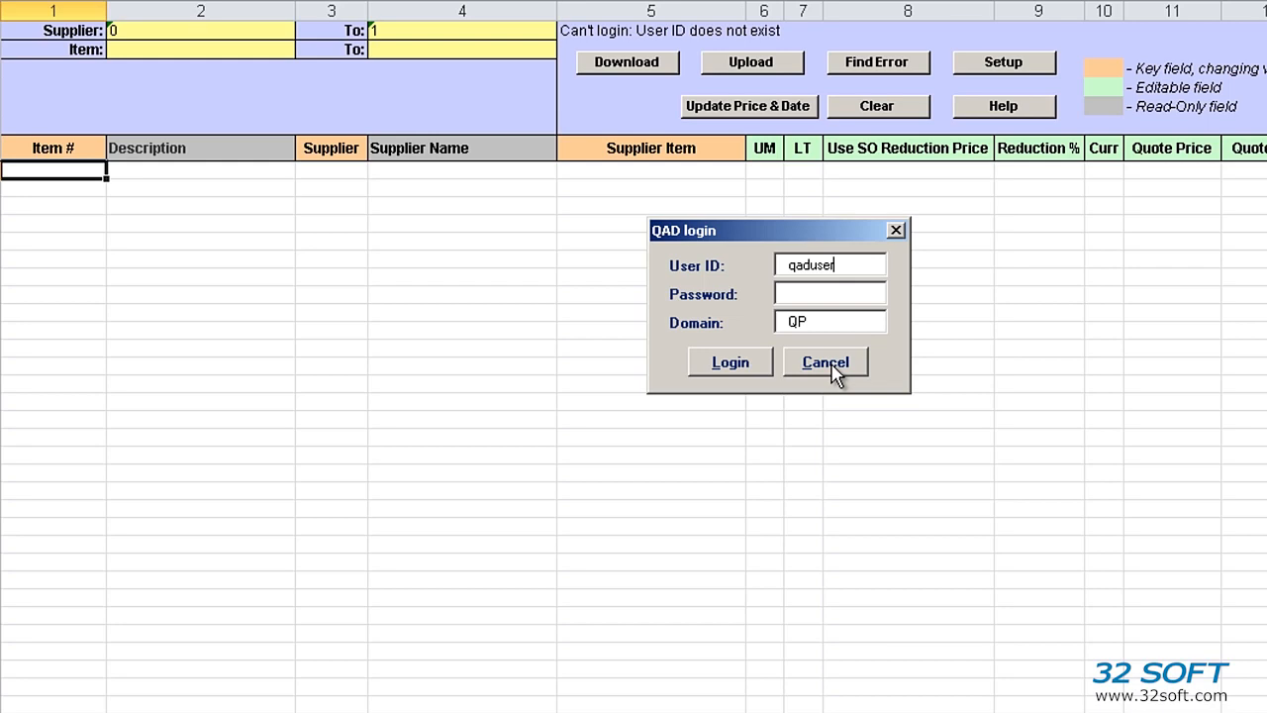
- Replace the QAD User ID, enter the password, and log in to download the rows
left_click_drag(857, 265, 715, 271)
type("mfg")
type("******")
left_click(741, 363)
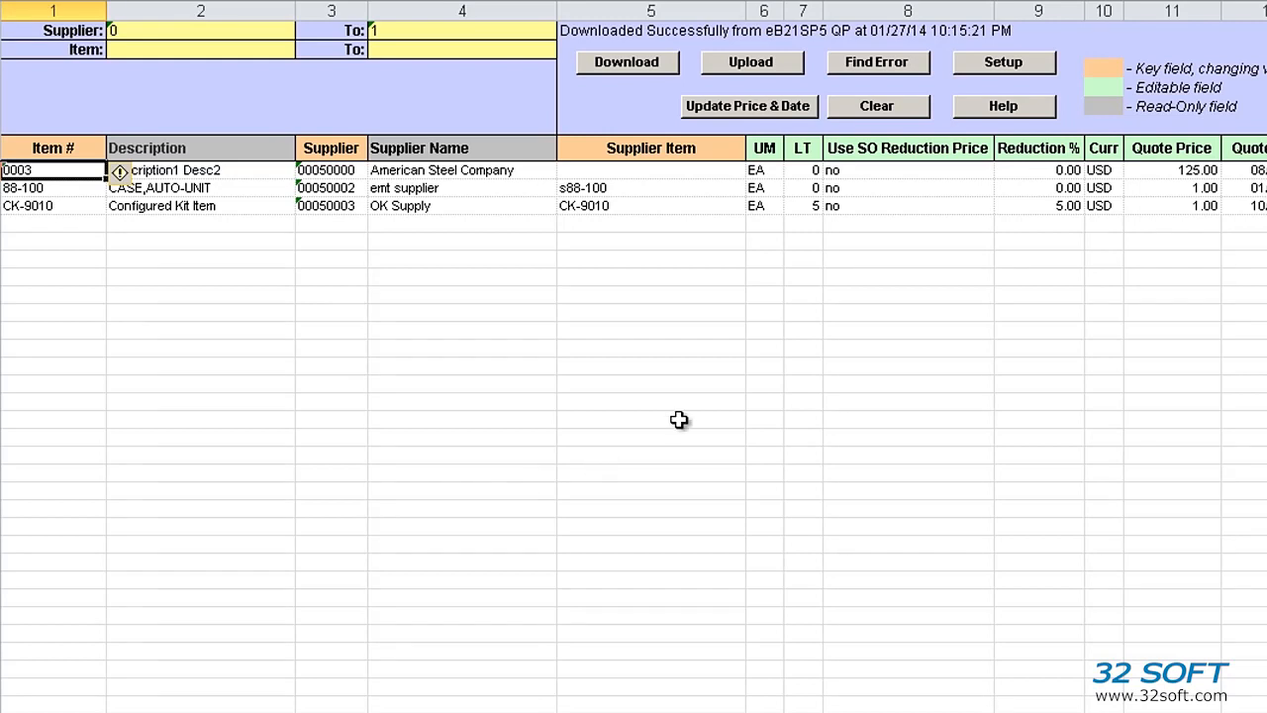
- Clear the sheet and download items for supplier range 00050002 to 00050002
left_click(868, 107)
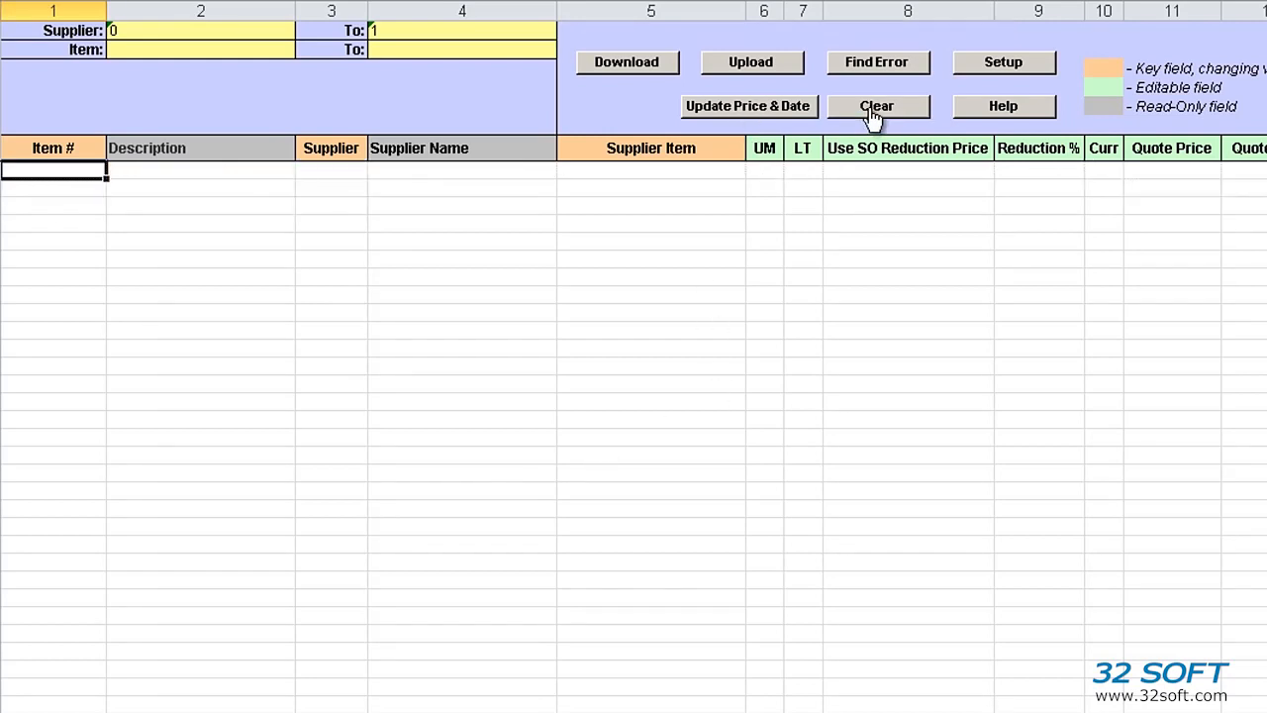
left_click(182, 31)
type("00050002")
key("Return")
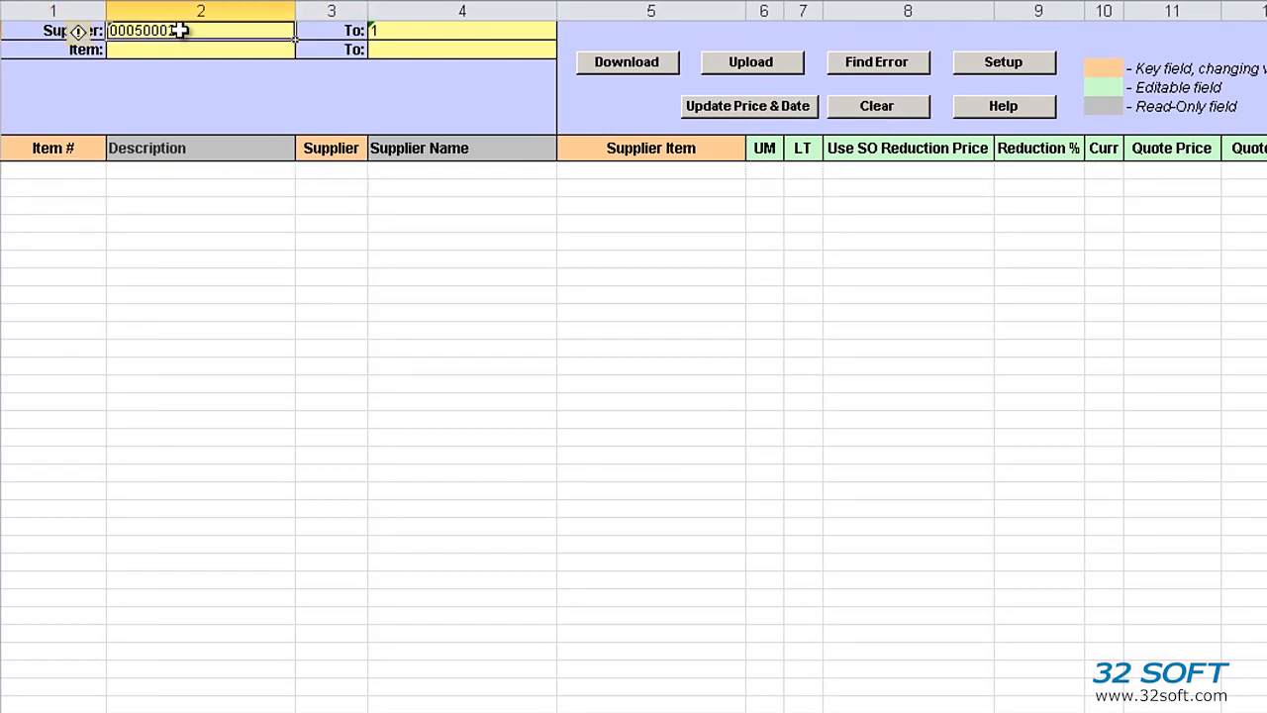
key("ctrl+c")
key("Tab")
key("ctrl+v")
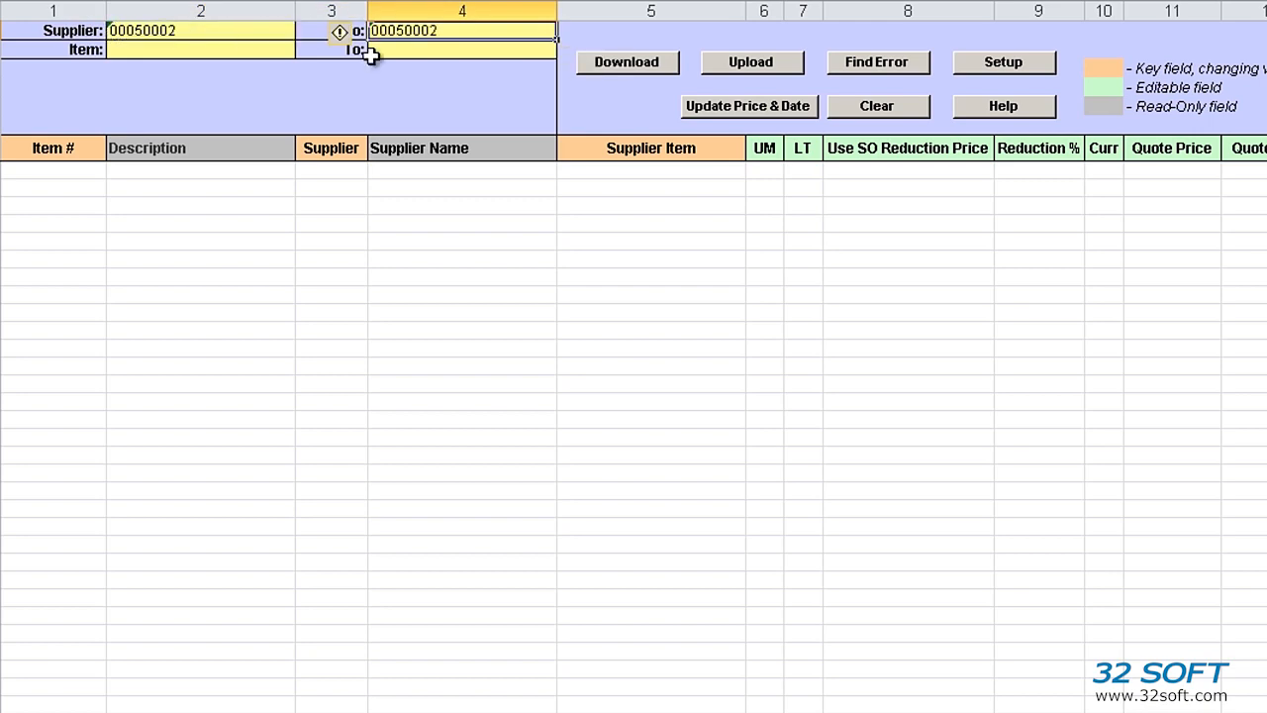
left_click(649, 61)
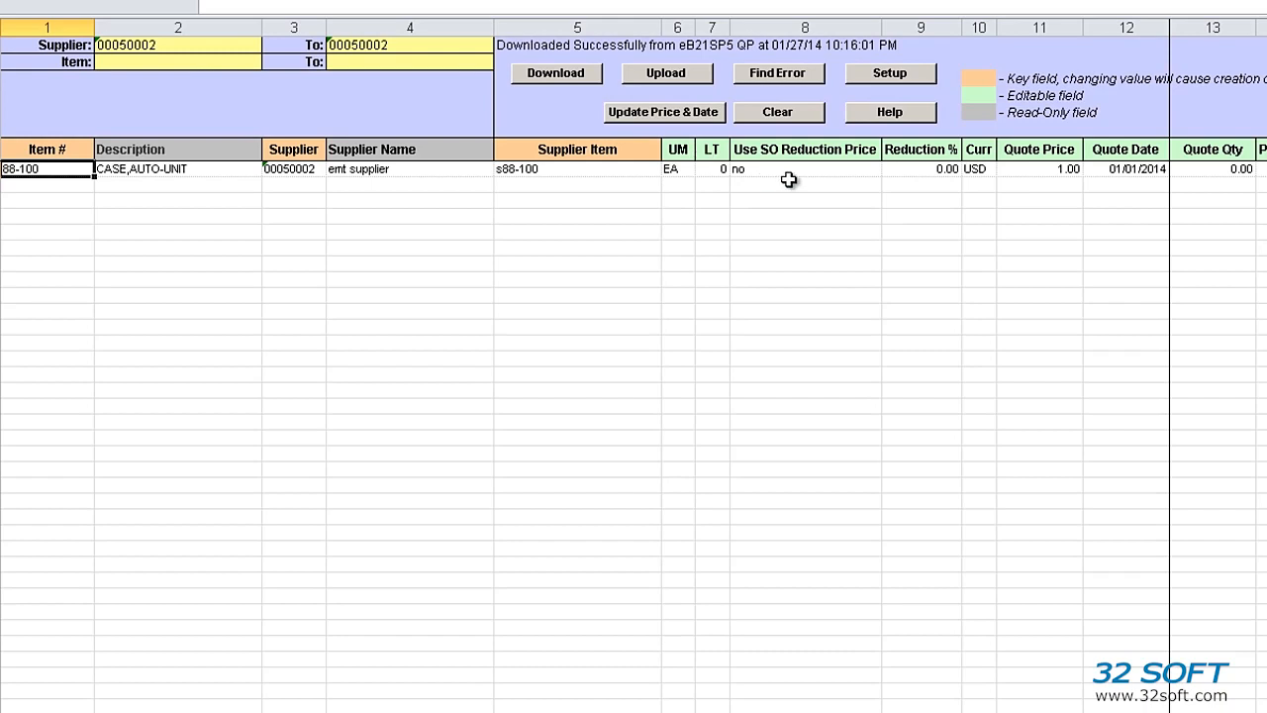
- Set item 88-100's quote price to 2.00 with quote quantity 1.00
left_click(1064, 172)
type("2")
key("Tab")
key("Tab")
type("1")
key("shift+Tab")
key("shift+Tab")
key("shift+Tab")
key("shift+Tab")
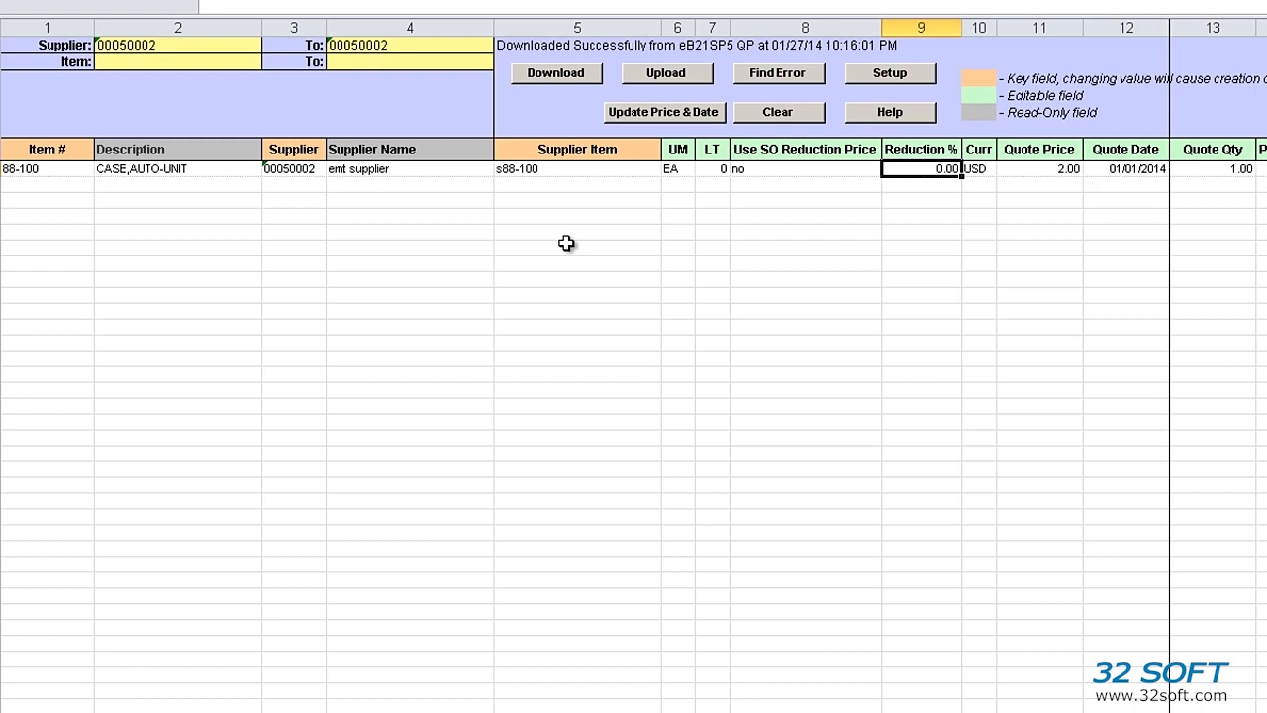
- Copy the 88-100 row into the second and third rows
right_click(4, 168)
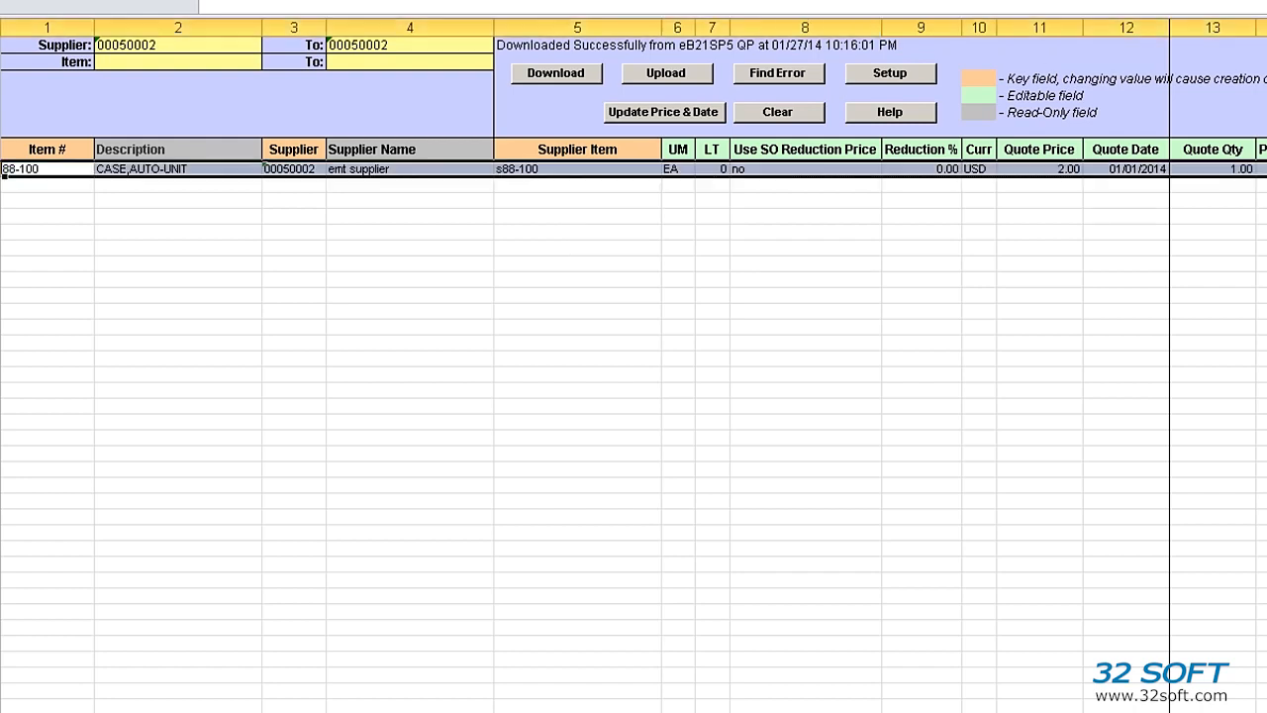
left_click(31, 203)
left_click(14, 190)
key("ctrl+v")
key("Down")
key("ctrl+v")
key("Escape")
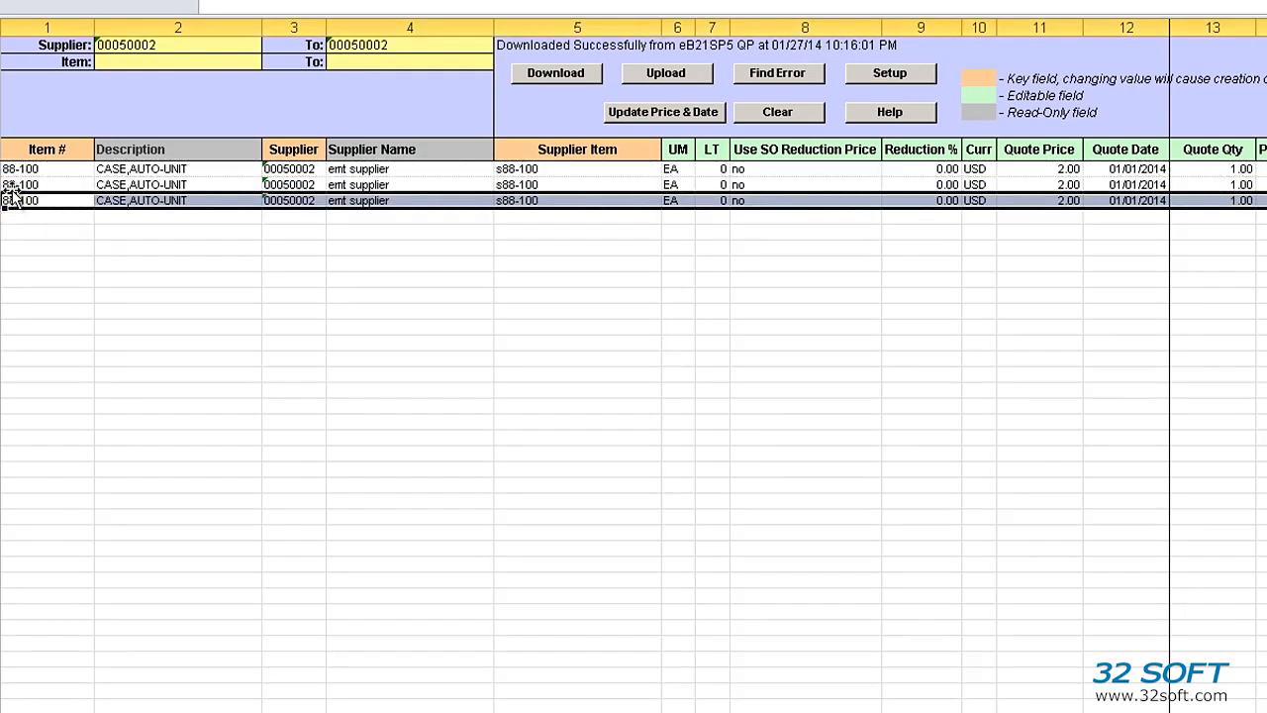
- Change the new rows to items 88-1000 and 88-10000 with supplier items s88-200 and s88-300
double_click(60, 184)
type("0")
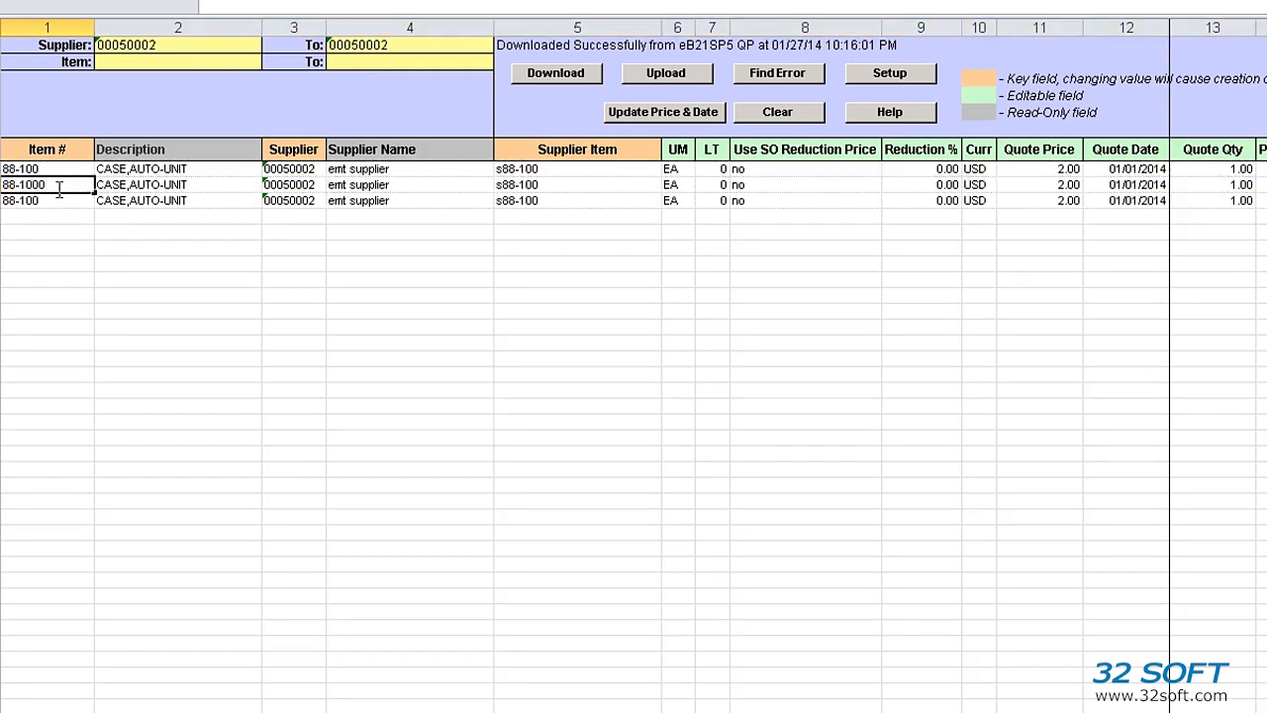
double_click(56, 202)
type("00")
double_click(562, 185)
key("Left")
key("Left")
key("Left")
key("Delete")
type("2")
double_click(561, 202)
key("Left")
key("Left")
key("Left")
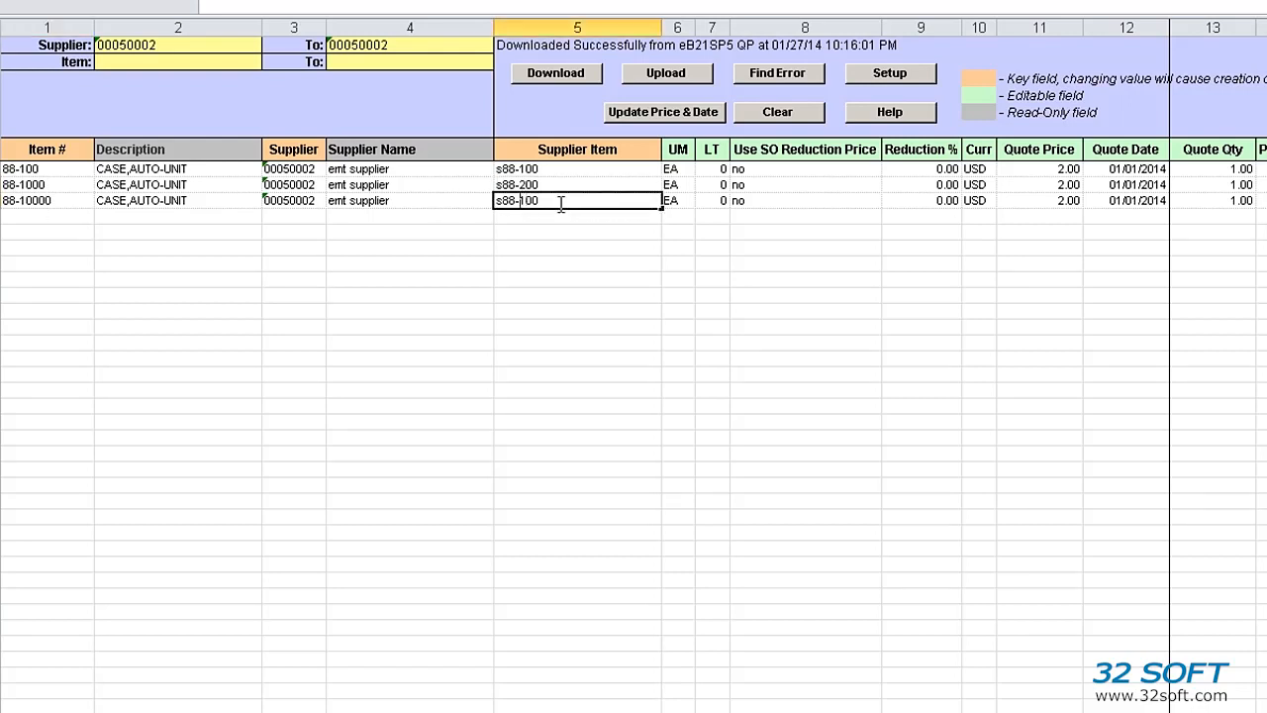
key("Delete")
type("3")
- Set the third row's quote price to 3.00
left_click(1049, 184)
key("Down")
type("3")
key("Tab")
key("Tab")
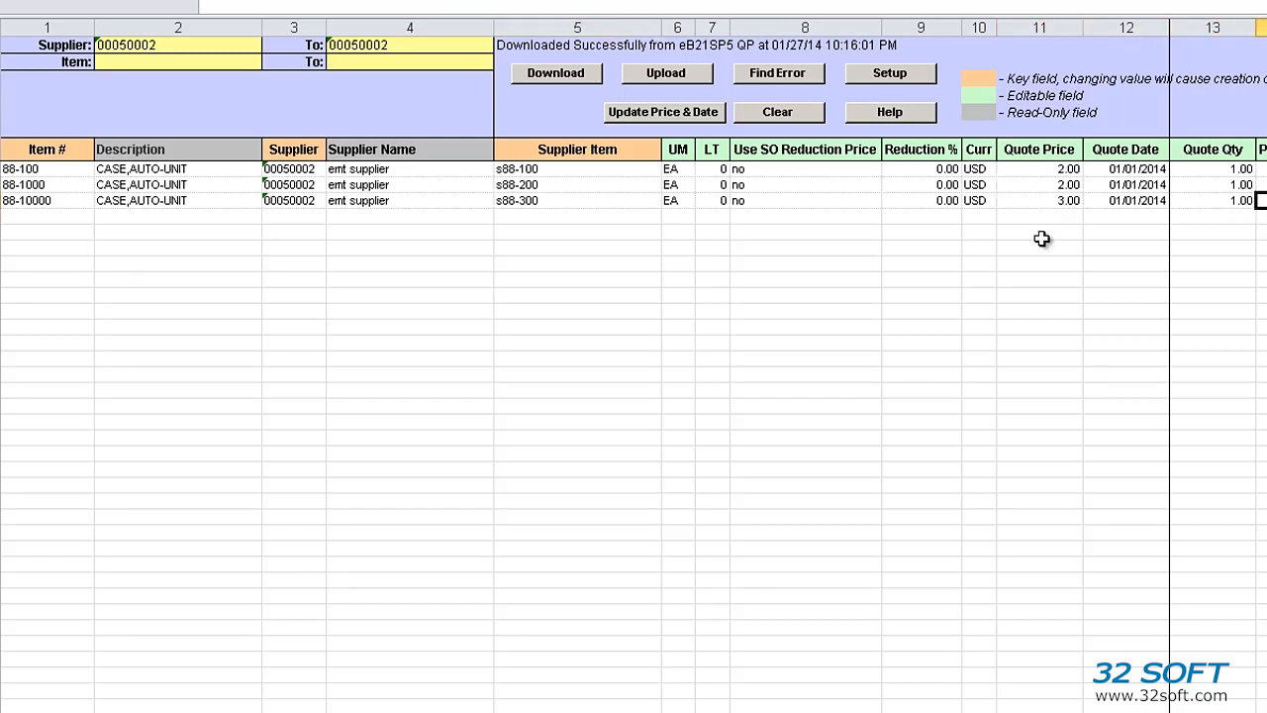
- Set quote quantities 2.00 and 3.00, add comment3 to row 3, and upload
key("Up")
type("2")
key("Down")
type("3")
key("Down")
key("Up")
key("Right")
key("Right")
key("Right")
key("Right")
key("Right")
key("Right")
key("Left")
key("Left")
key("Left")
key("Right")
type("comment3")
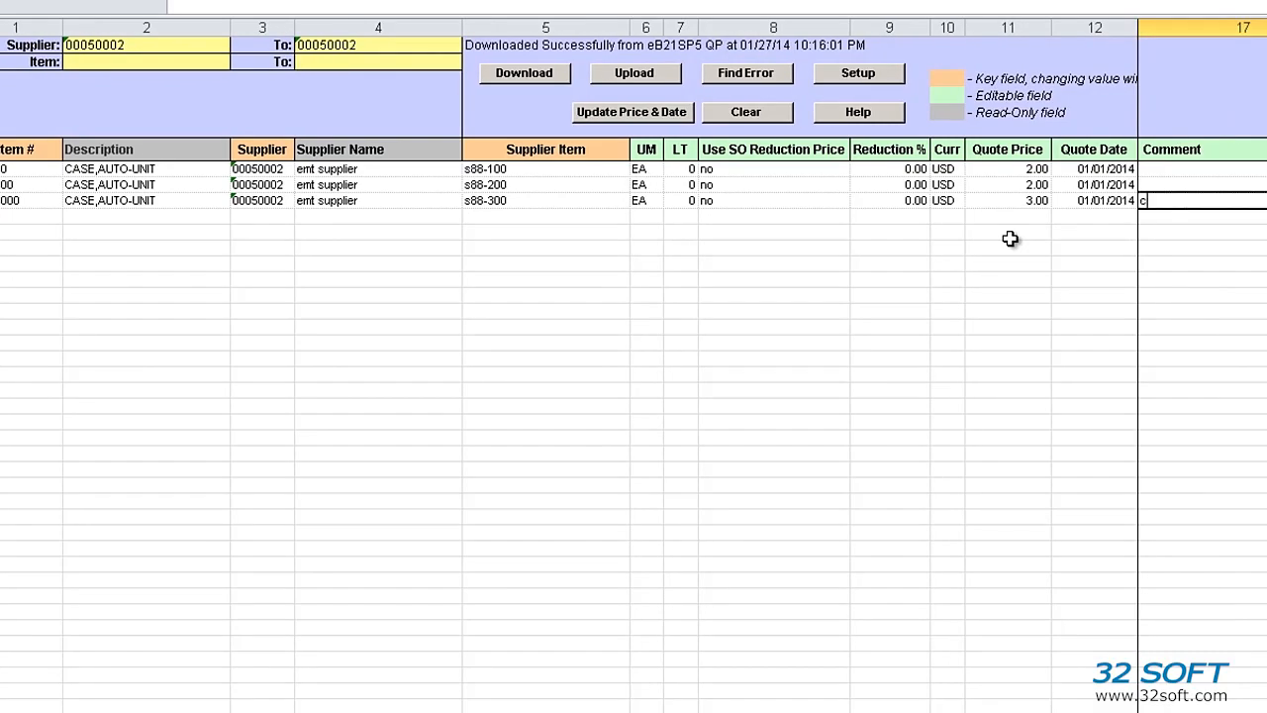
key("Up")
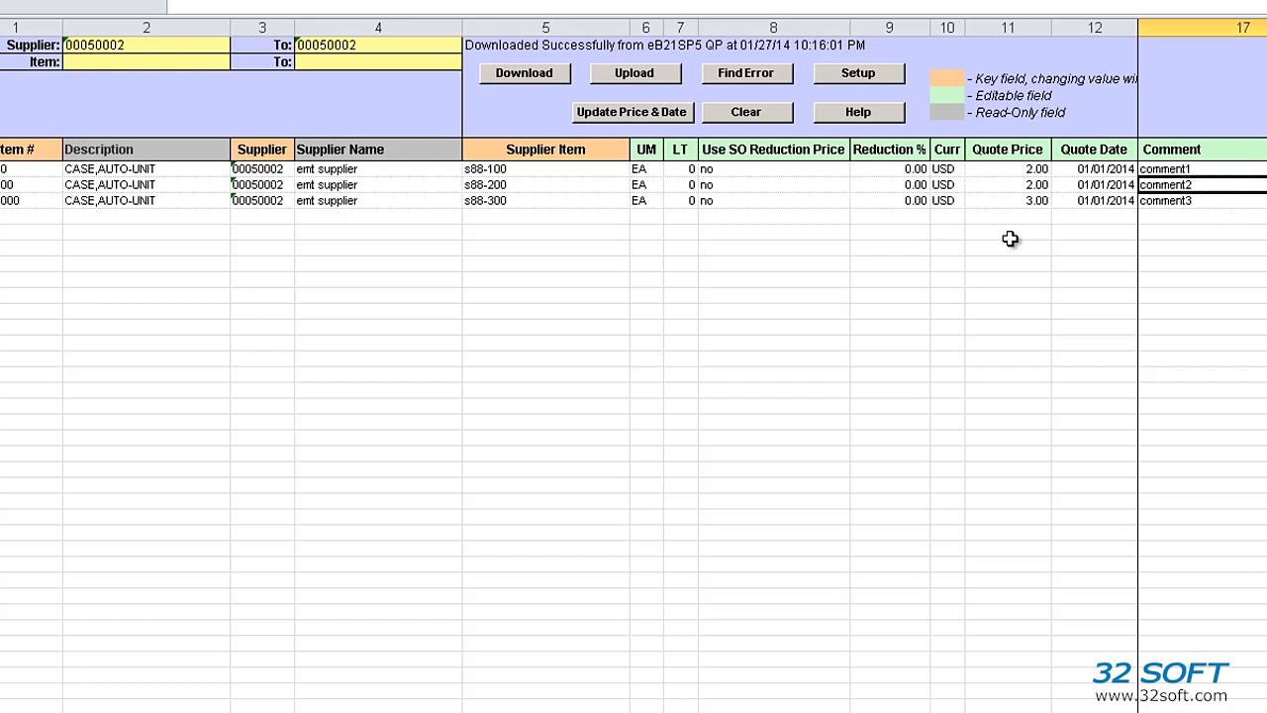
key("Left")
key("Left")
key("Left")
key("Left")
key("Left")
key("Left")
key("Left")
key("Left")
key("Left")
key("Left")
key("Left")
key("Left")
key("Left")
key("Left")
key("Left")
key("Left")
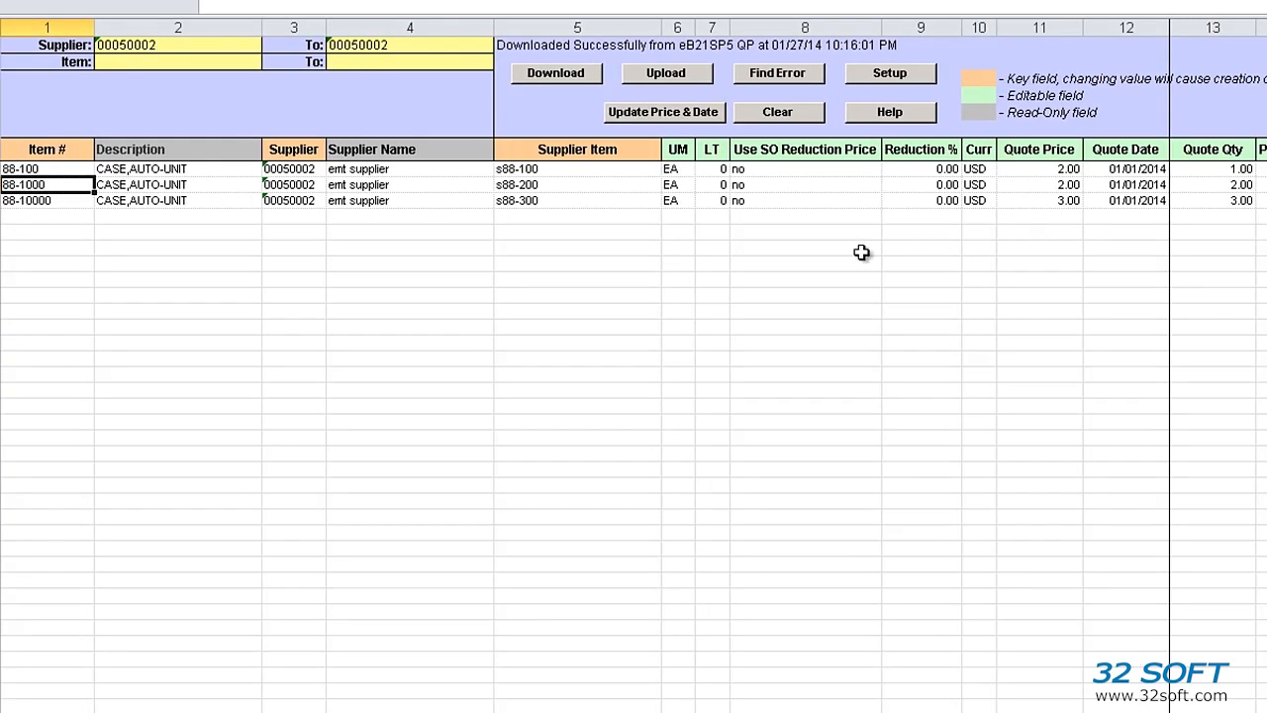
left_click(658, 76)
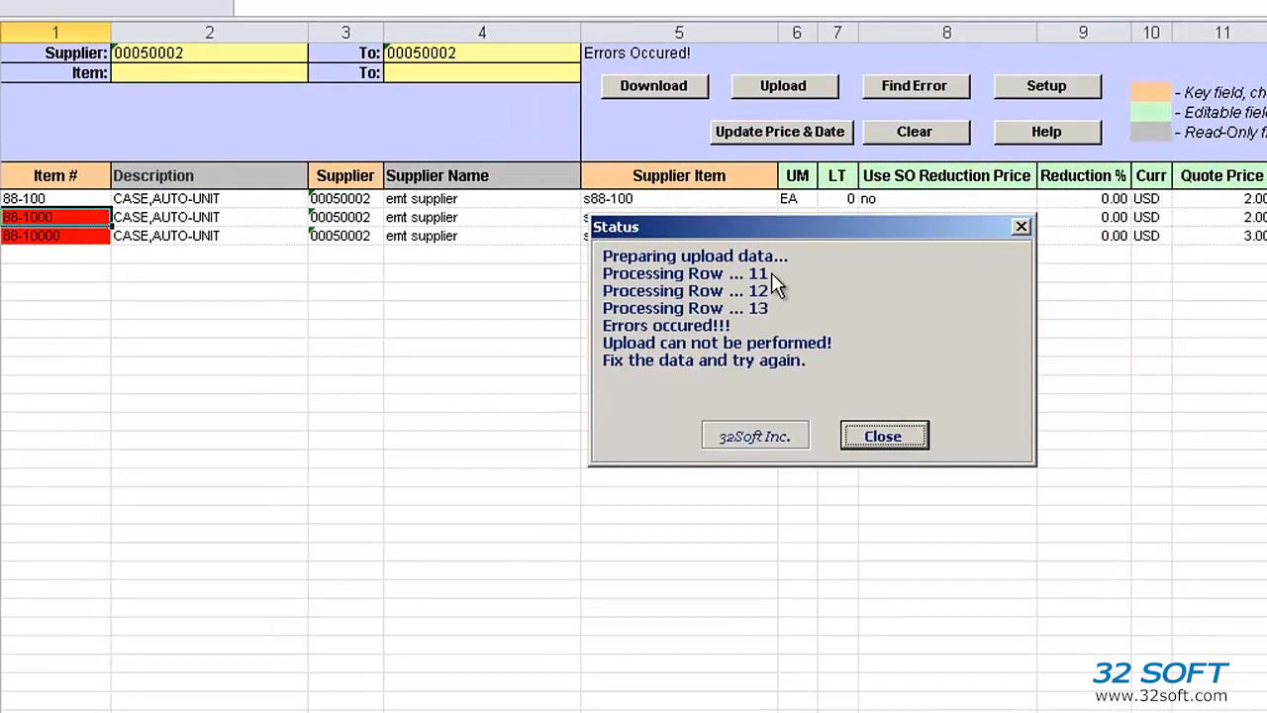
- Close the failed-upload status report and cycle through the red error rows with Find Error
left_click(871, 443)
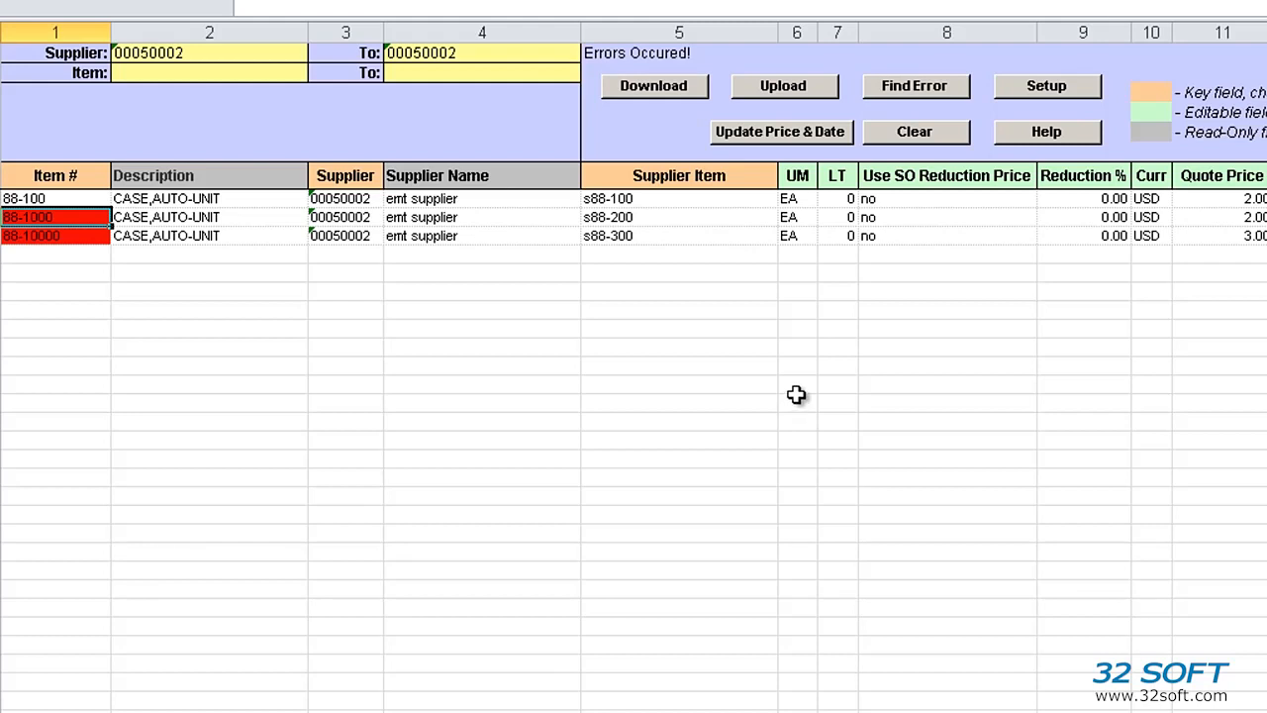
left_click(927, 97)
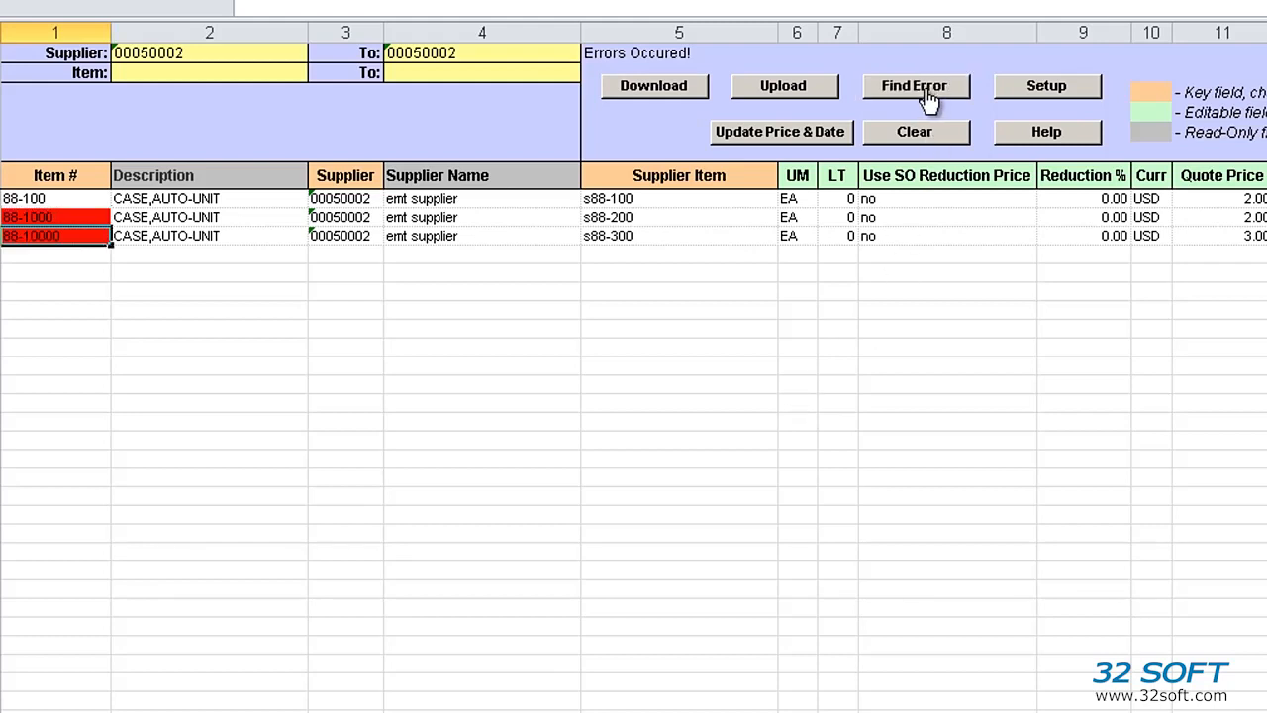
left_click(927, 99)
left_click(927, 99)
left_click(929, 100)
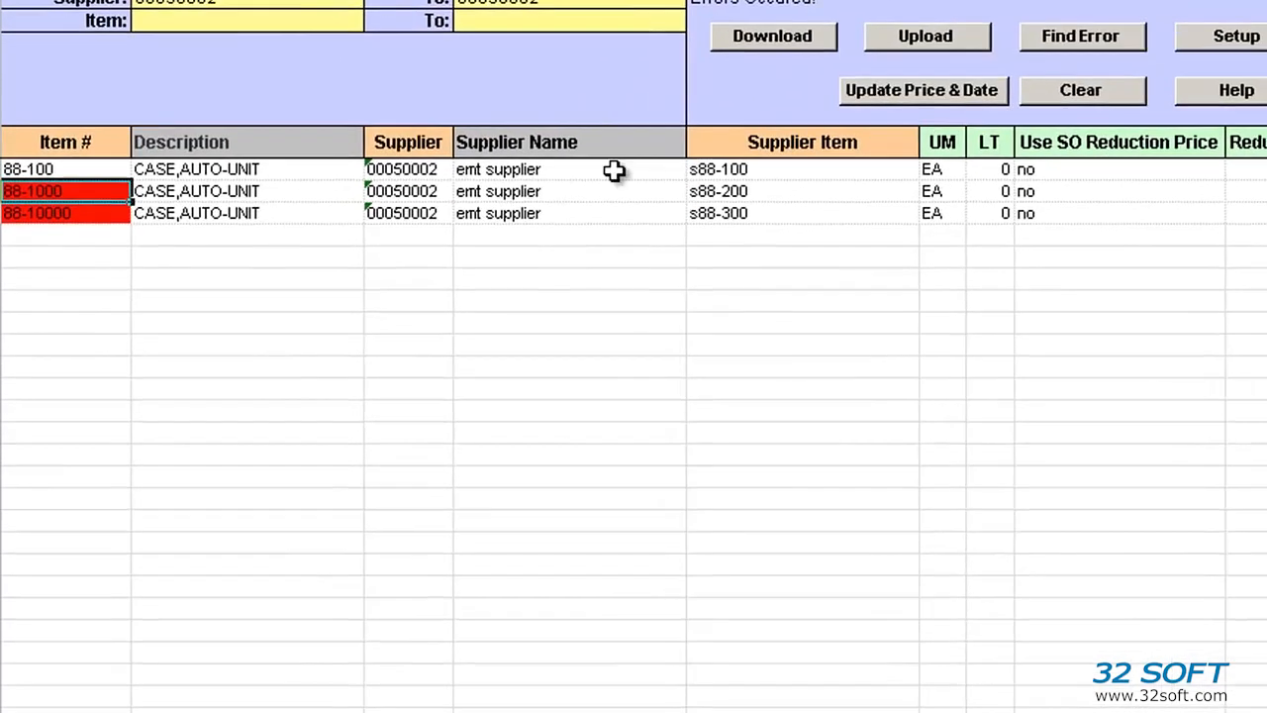
- Change item numbers 88-1000 and 88-10000 to 88-200 and 88-300, then recheck for errors
mouse_move(57, 191)
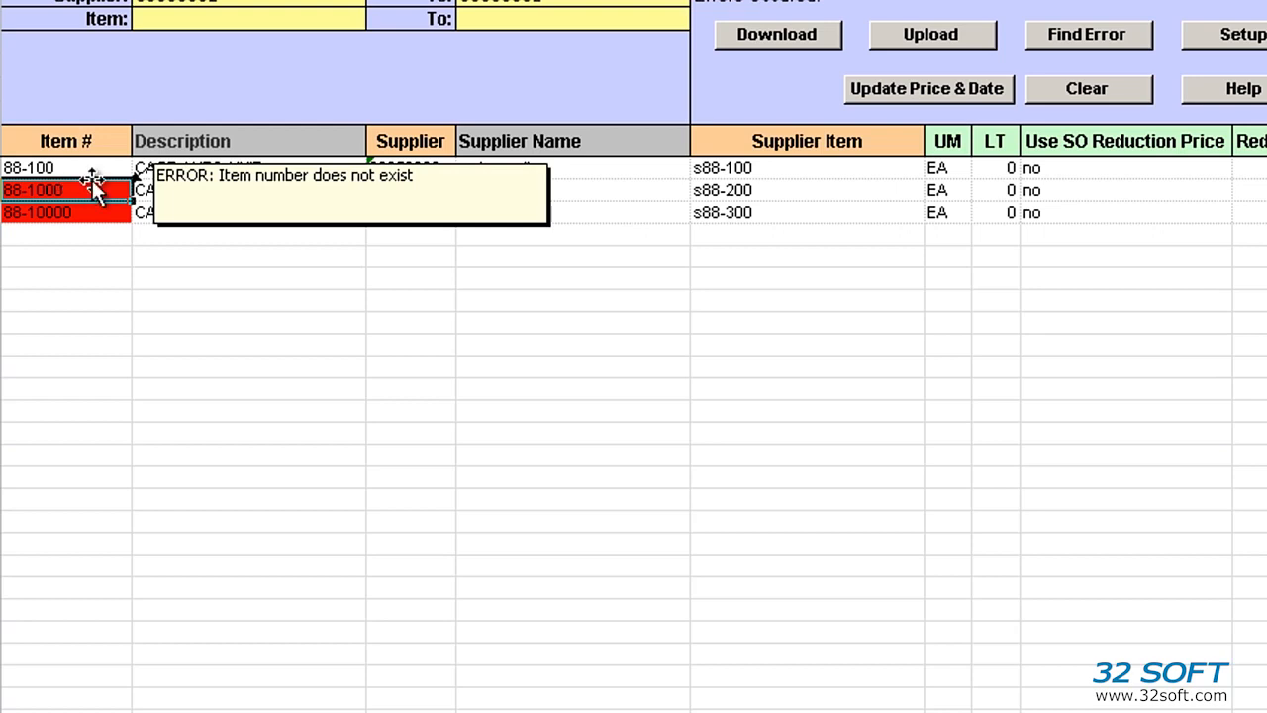
double_click(89, 190)
key("BackSpace")
key("BackSpace")
key("BackSpace")
key("BackSpace")
type("200")
key("Return")
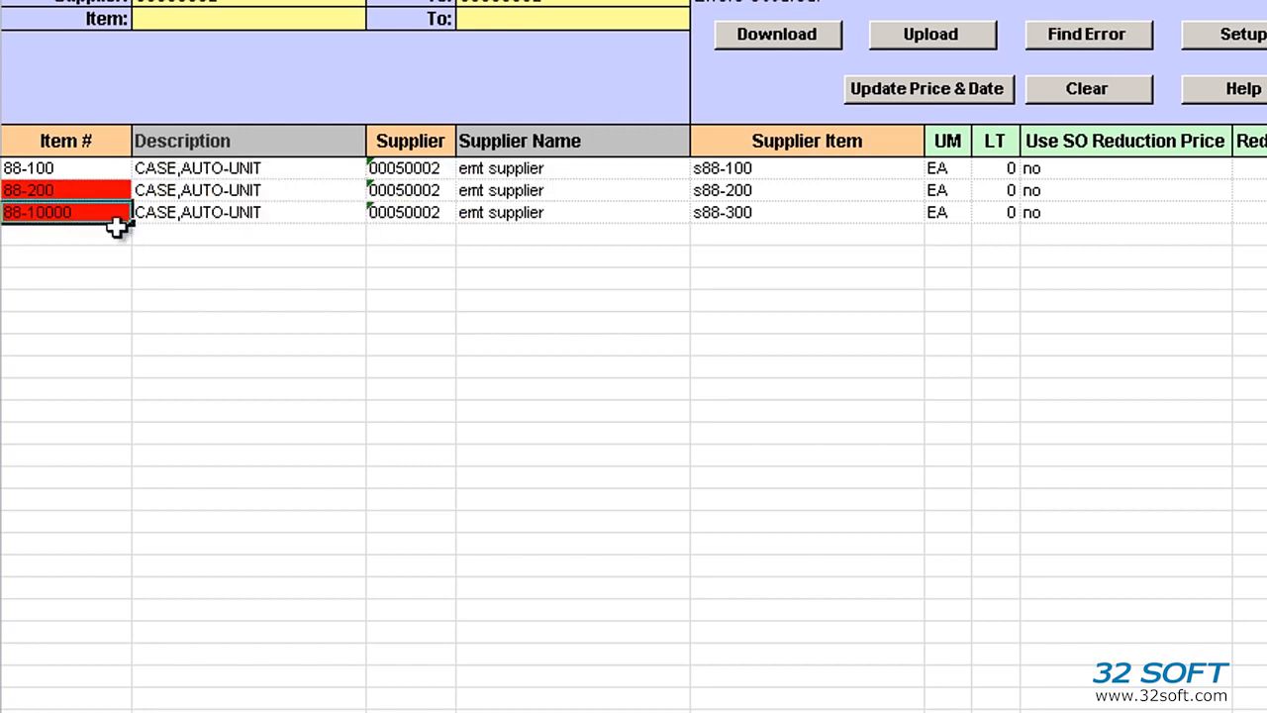
double_click(82, 212)
key("BackSpace")
key("BackSpace")
key("BackSpace")
key("BackSpace")
key("BackSpace")
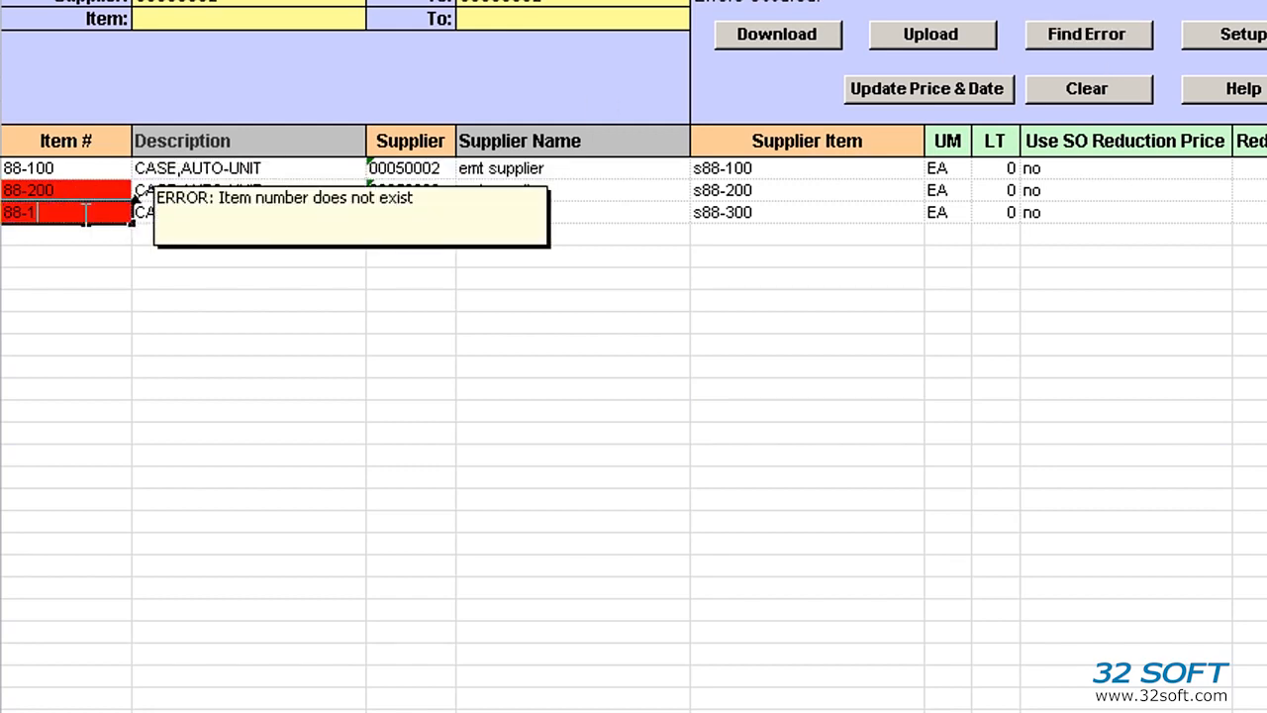
type("300")
key("Tab")
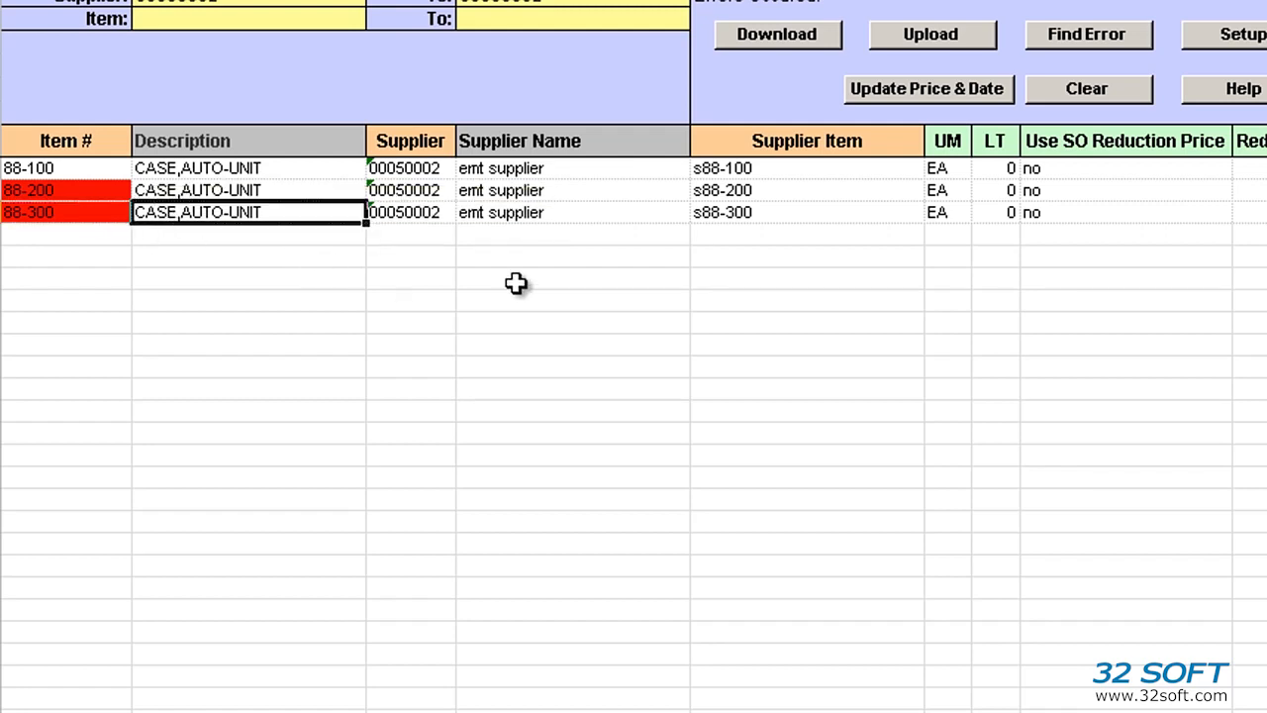
left_click(1071, 50)
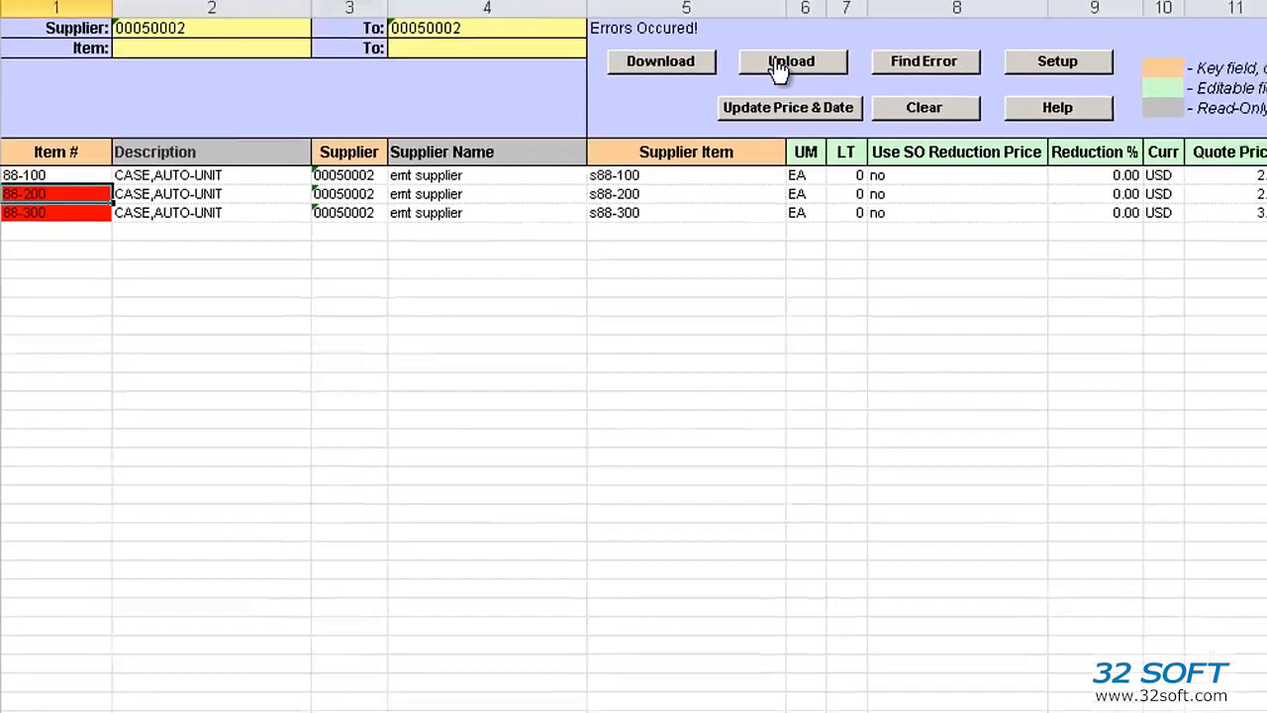
- Upload items 88-100, 88-200 and 88-300, then download them back from QAD
left_click(912, 34)
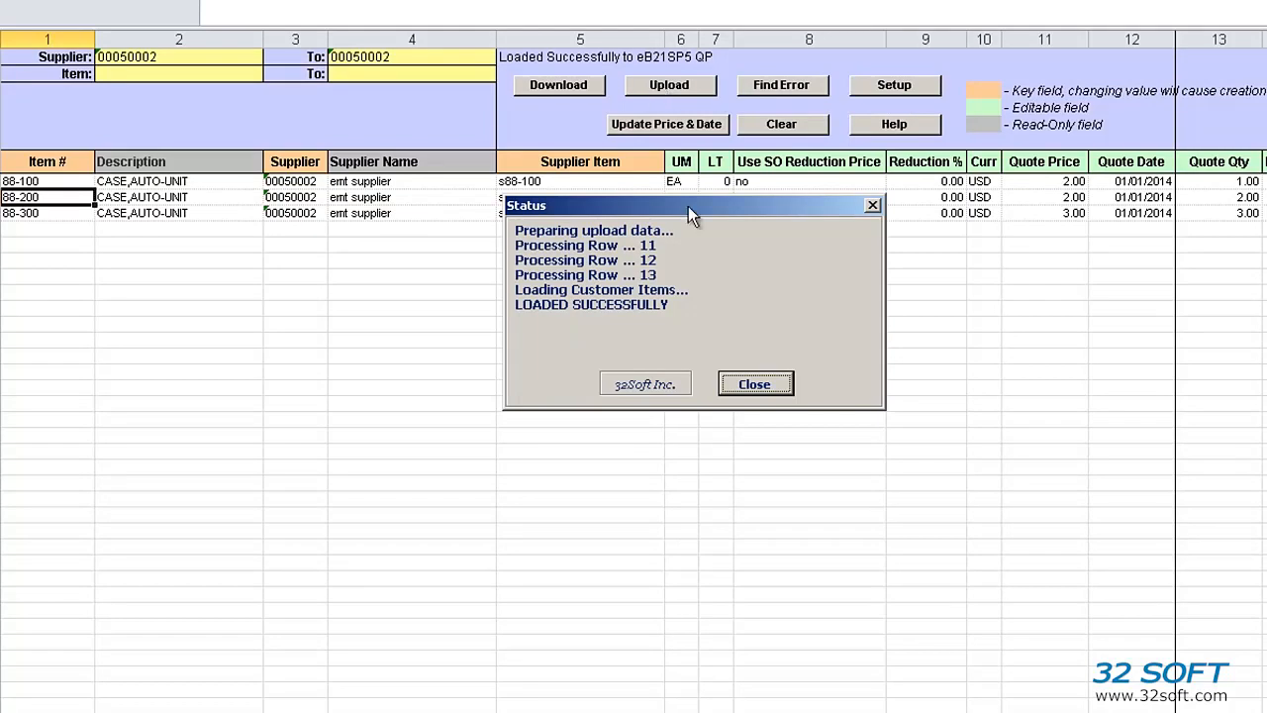
left_click(752, 386)
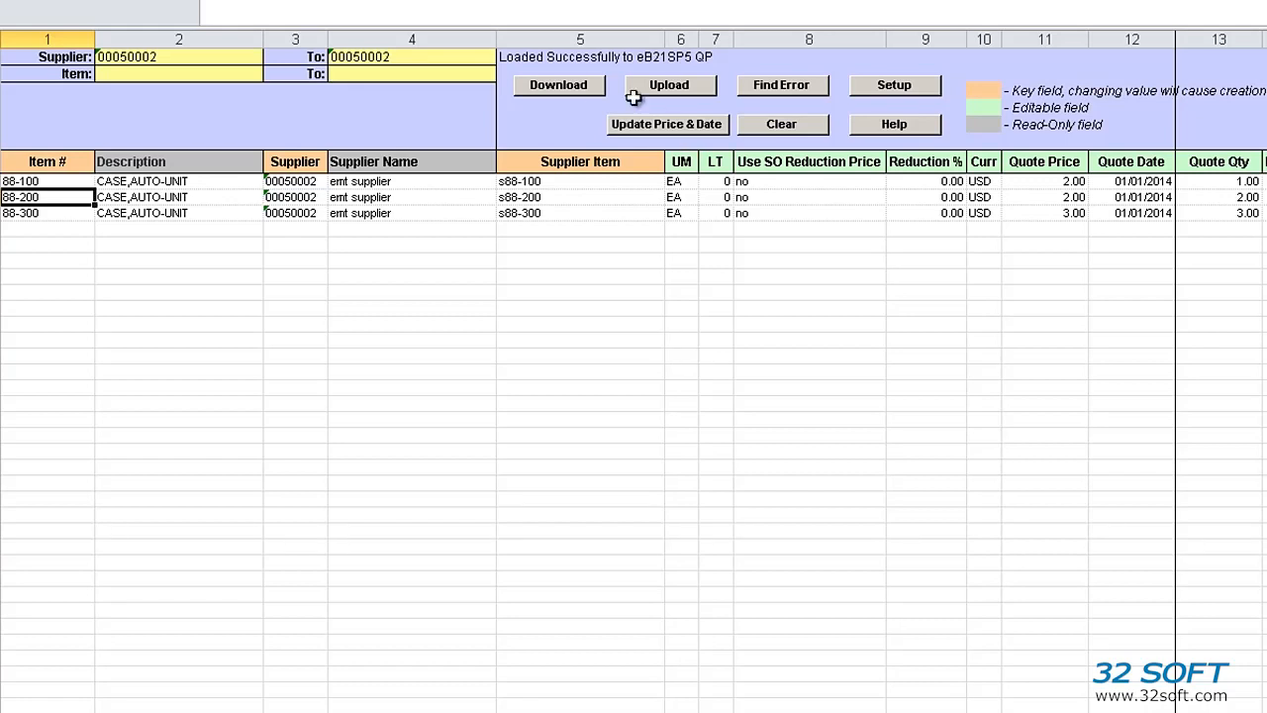
left_click(590, 86)
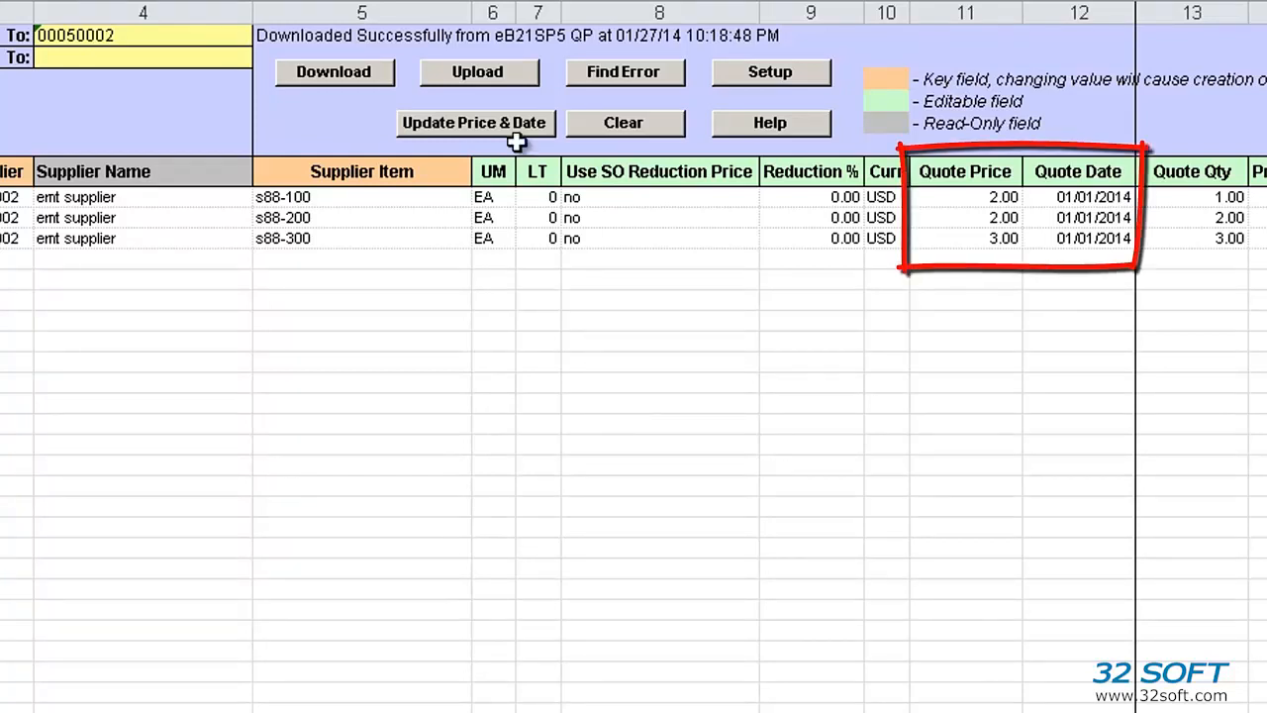
- Enter quote prices 1.00, 11.00 and 111.00 for the three items
left_click(965, 197)
type("1")
key("Return")
type("11")
key("Return")
type("111")
key("Up")
- Set quote dates 2/2 and 3/3 and send the price-and-date update to QAD
key("Right")
type("2/2")
key("Return")
type("3/3")
key("Return")
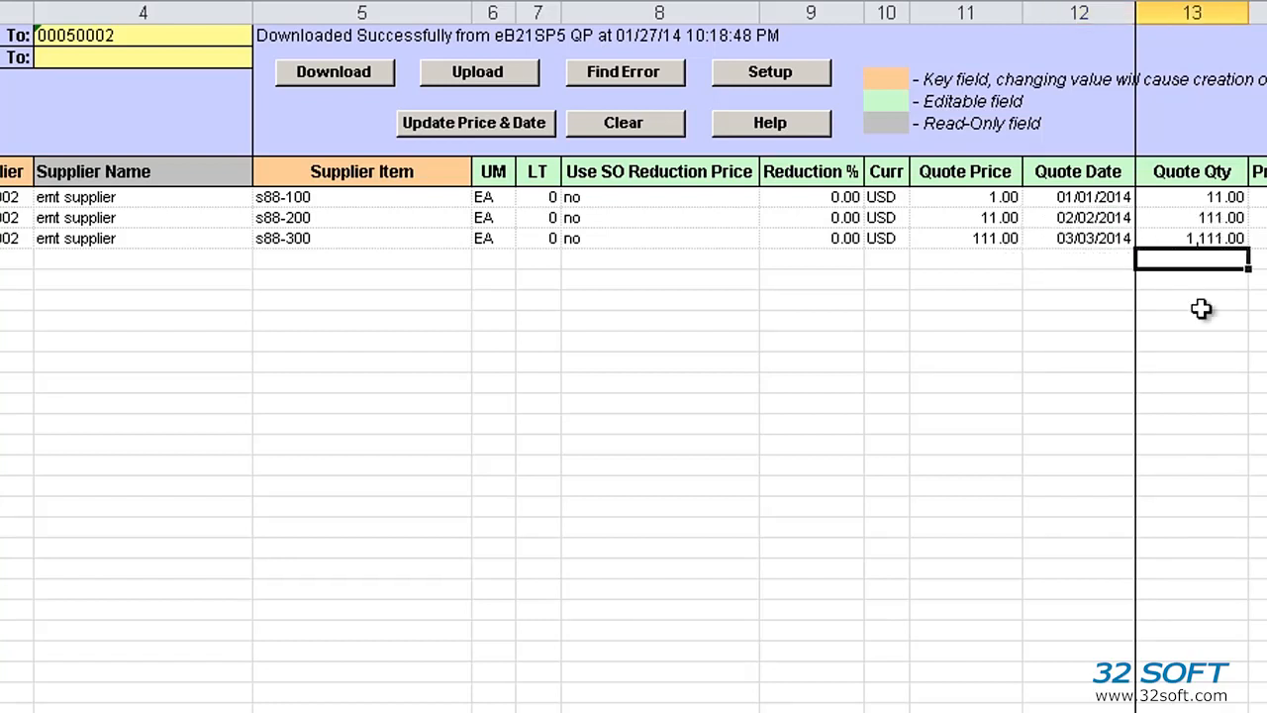
left_click(483, 131)
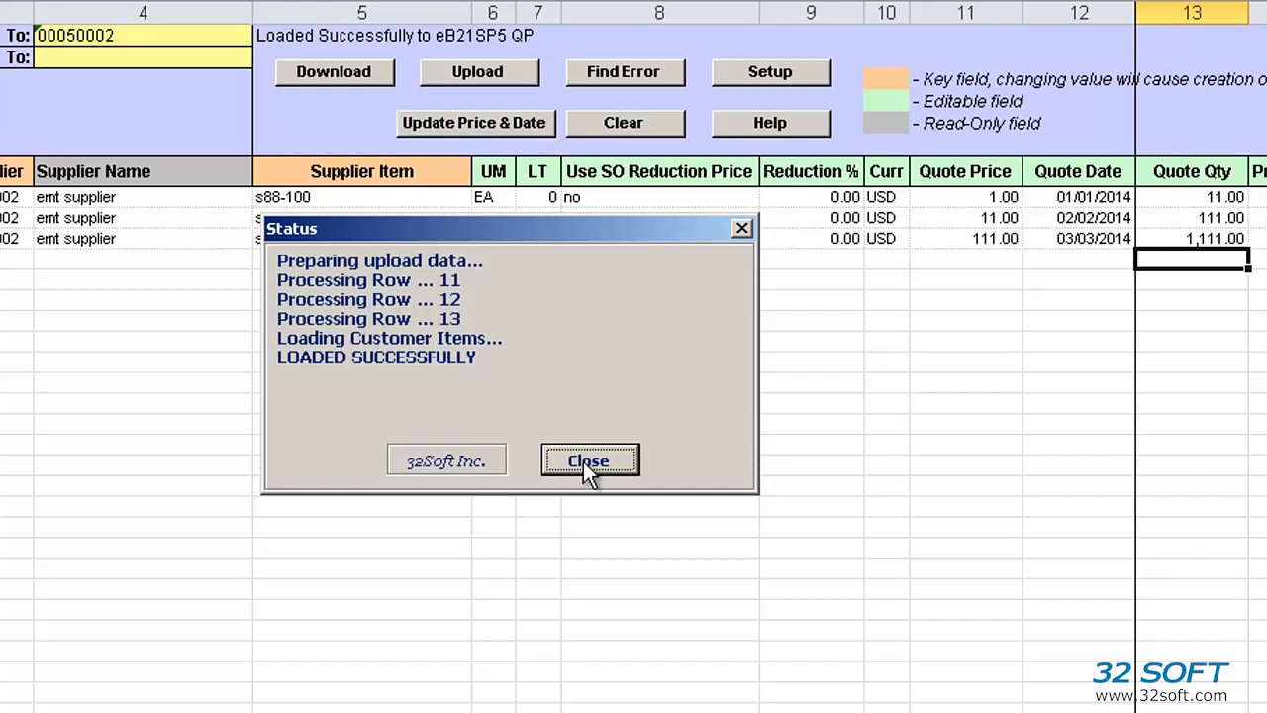
left_click(587, 460)
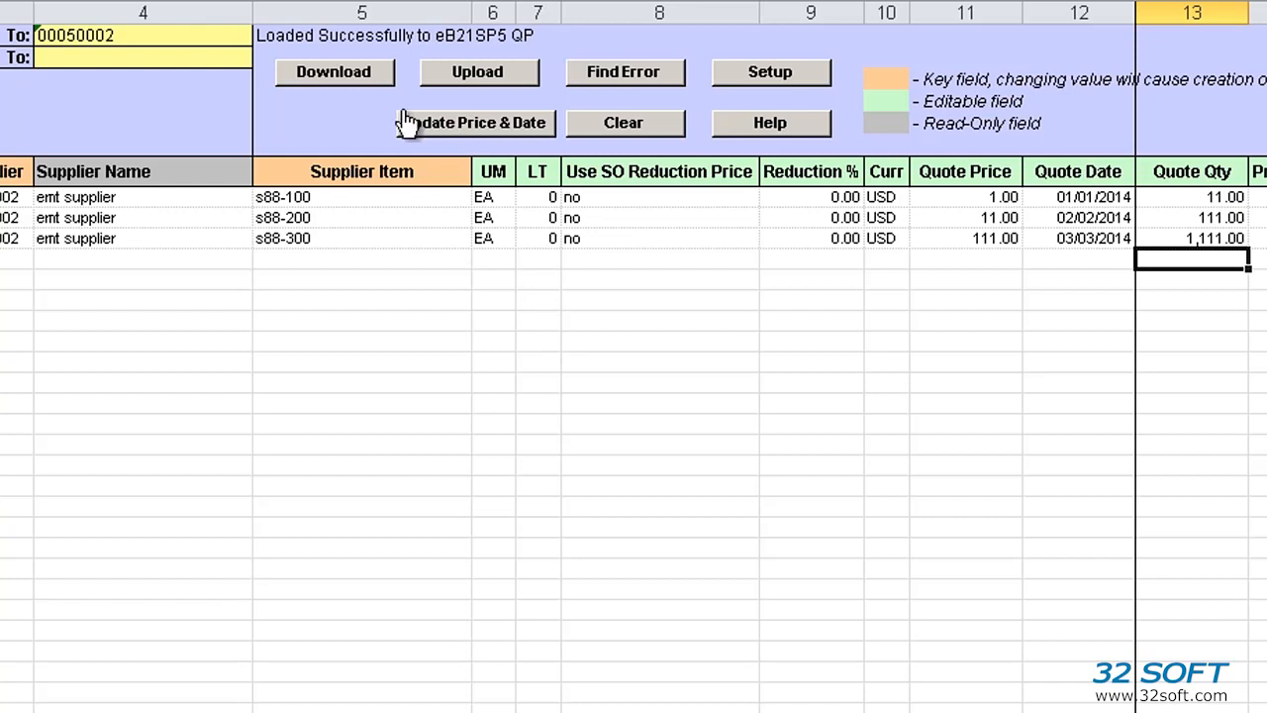
- Download again and review quote prices 1.00, 11.00, 111.00 and their new quote dates
left_click(381, 79)
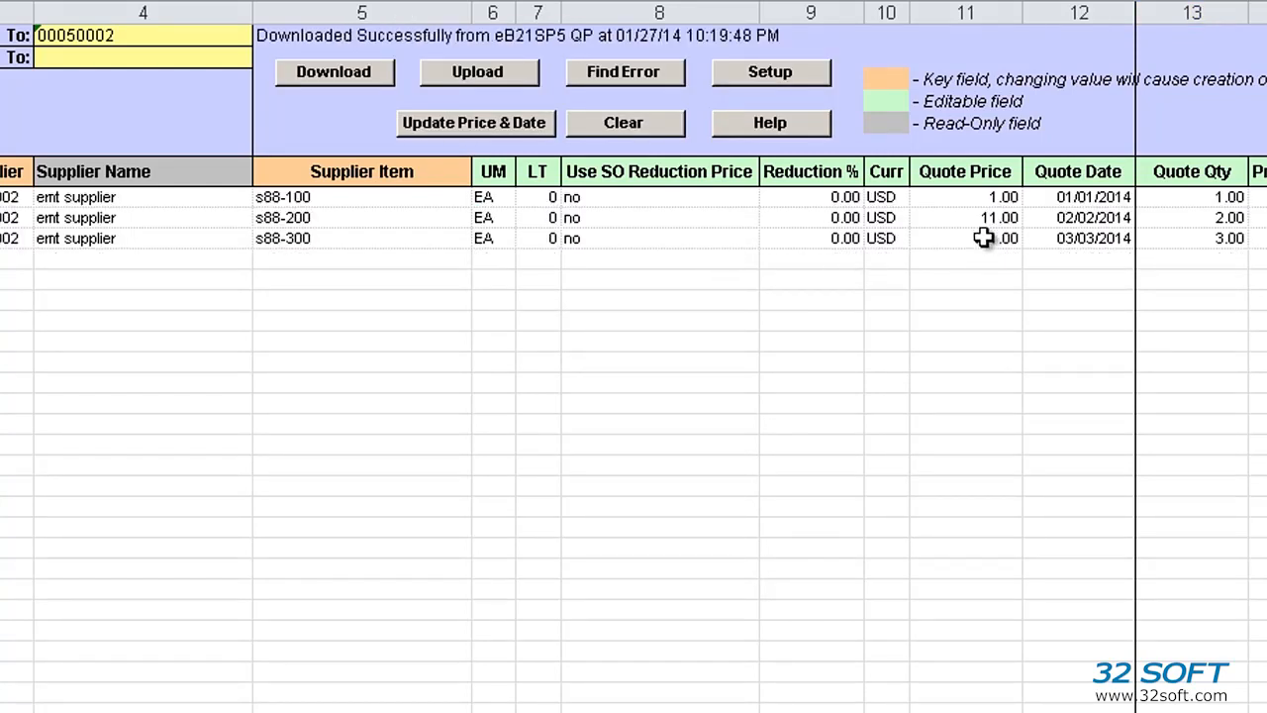
left_click_drag(973, 199, 965, 241)
left_click_drag(1052, 196, 1054, 235)
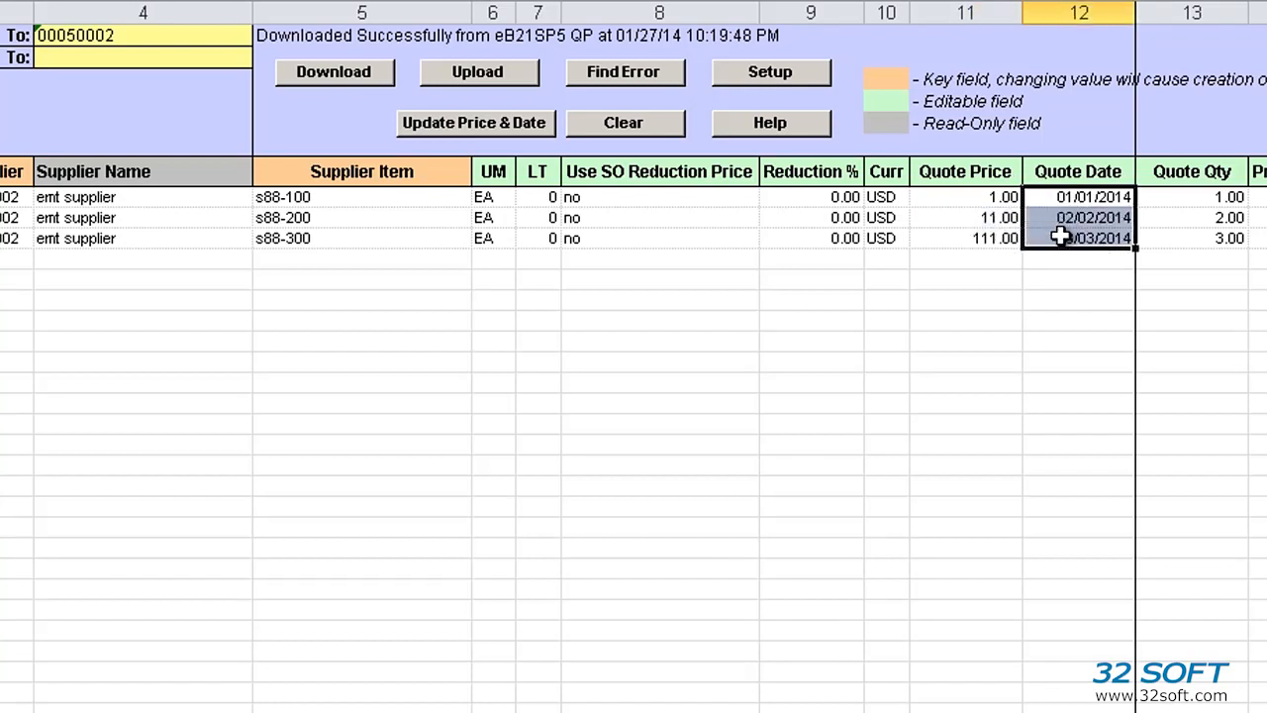
left_click(960, 246)
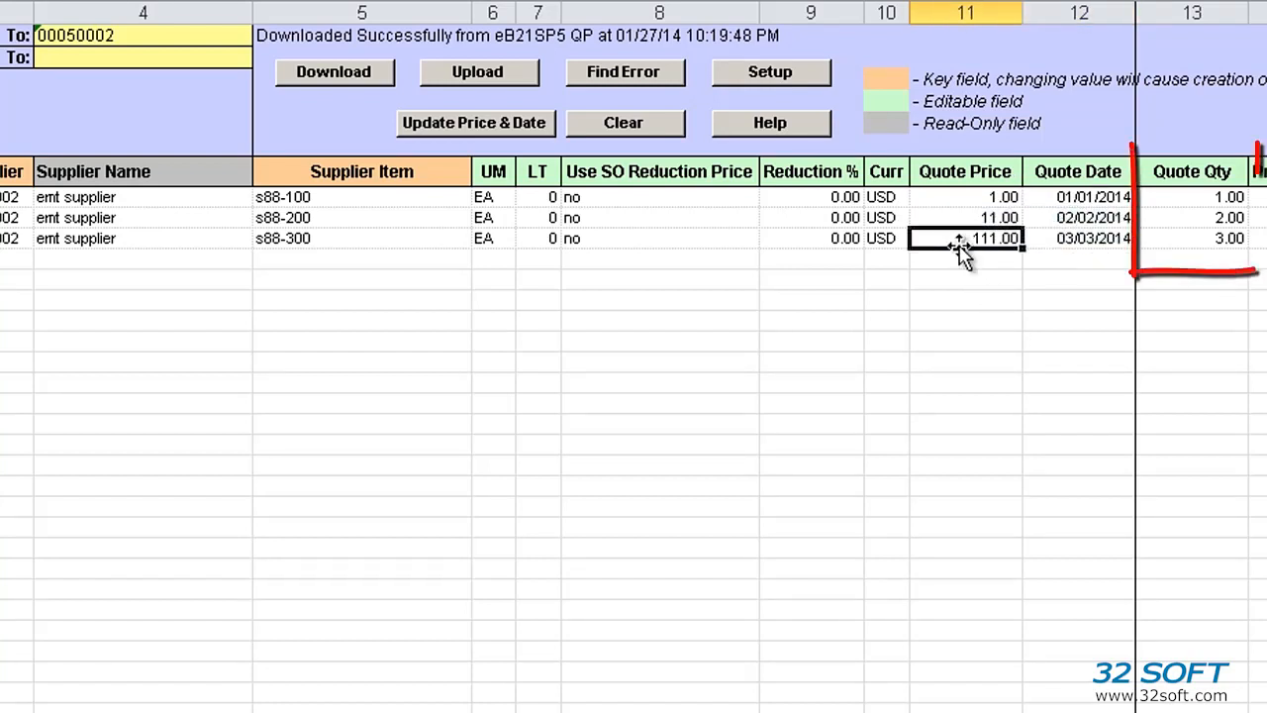